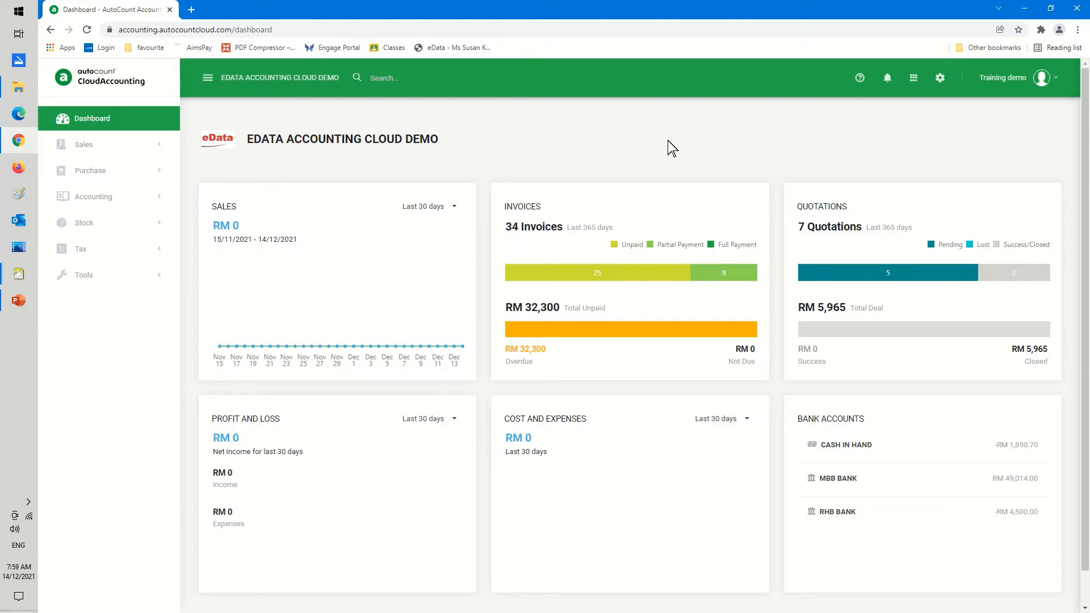
Create the next fiscal year as Fiscal Year 2023, ending 31/12/2023, in the company's fiscal year settings
left_click(940, 79)
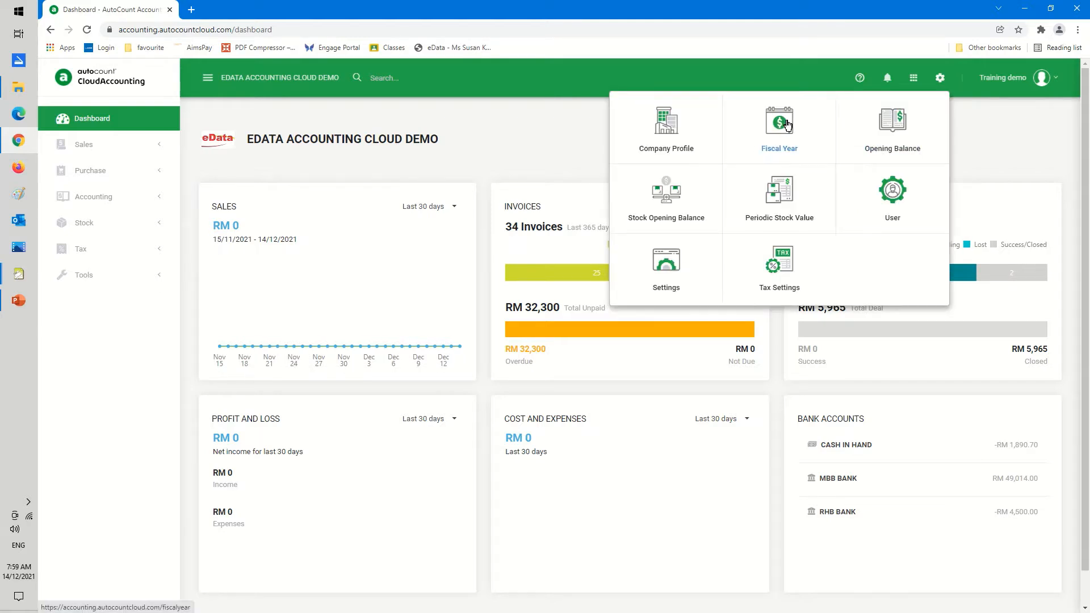
left_click(772, 134)
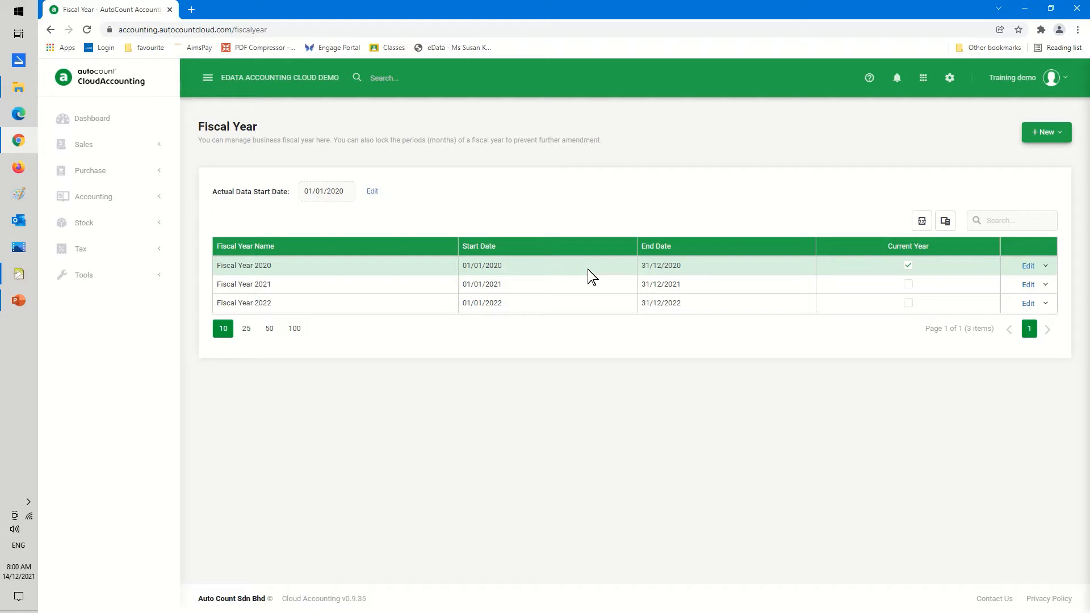
left_click(1043, 139)
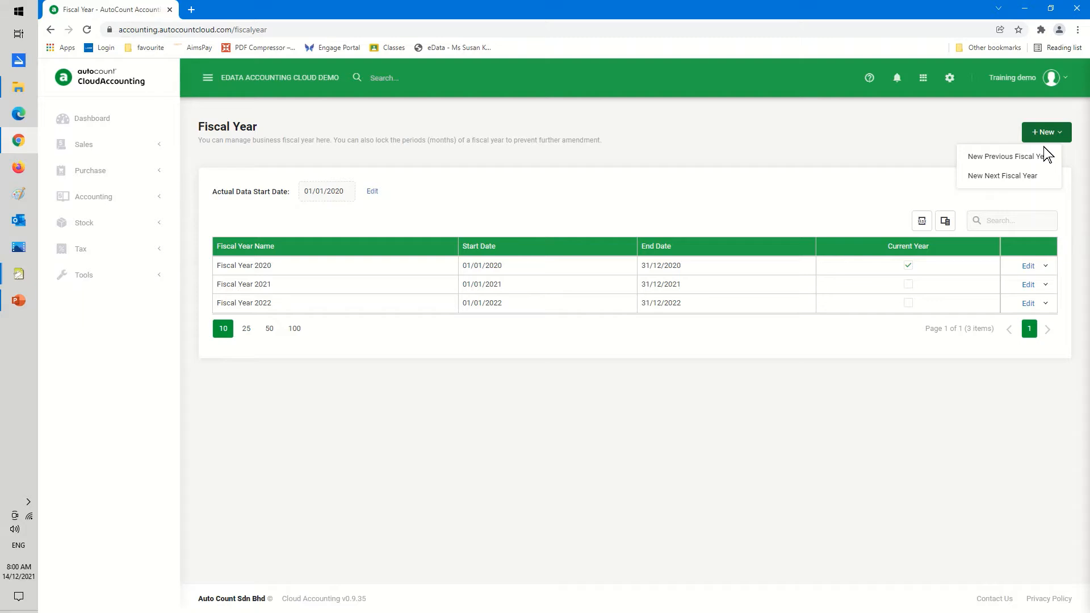
left_click(1016, 179)
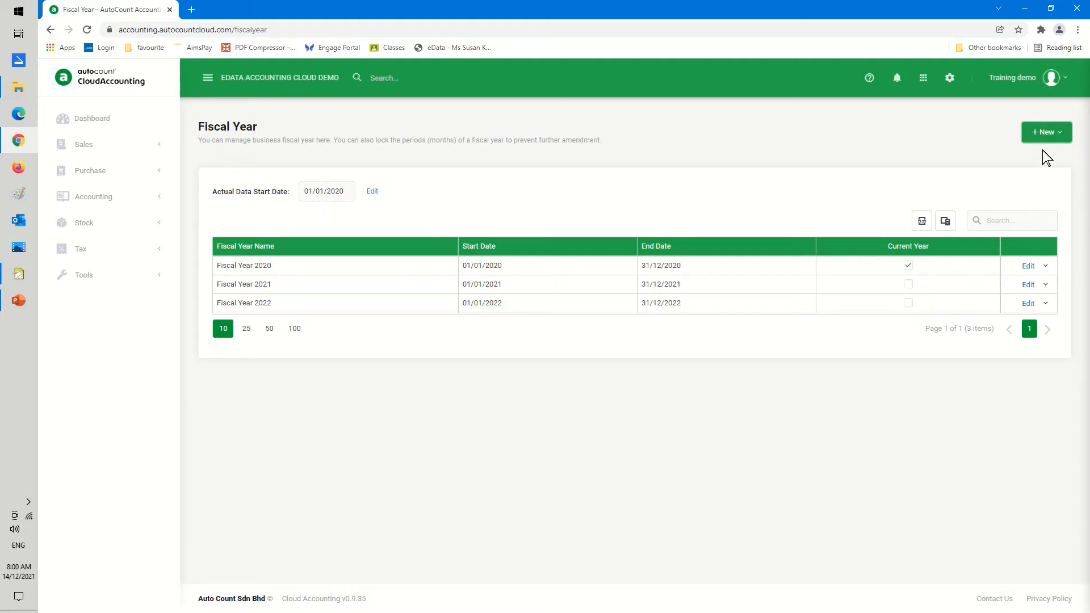
left_click(1047, 132)
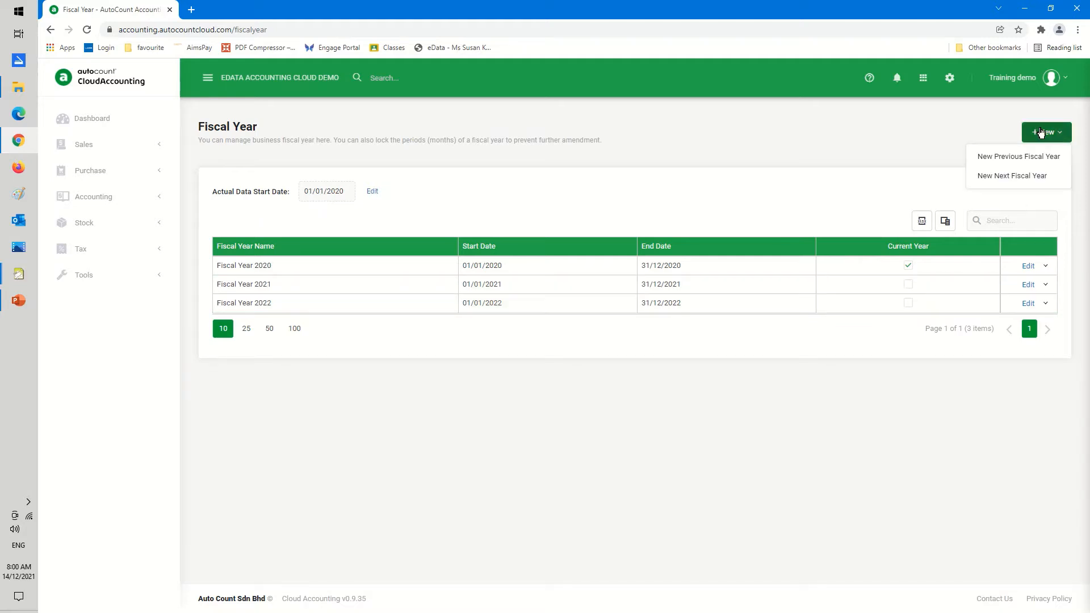
left_click(988, 176)
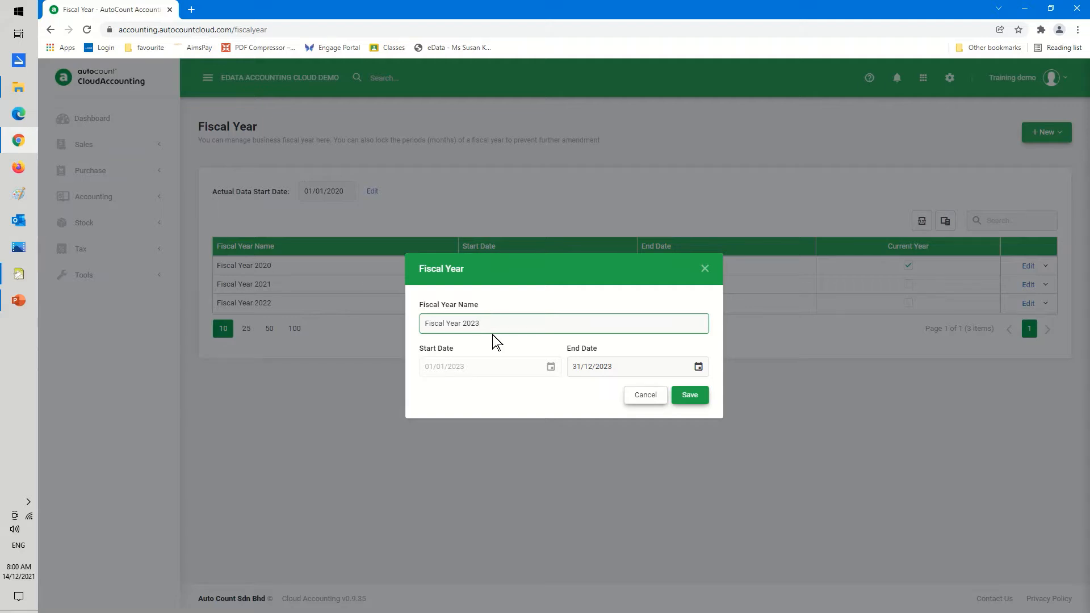
left_click(691, 397)
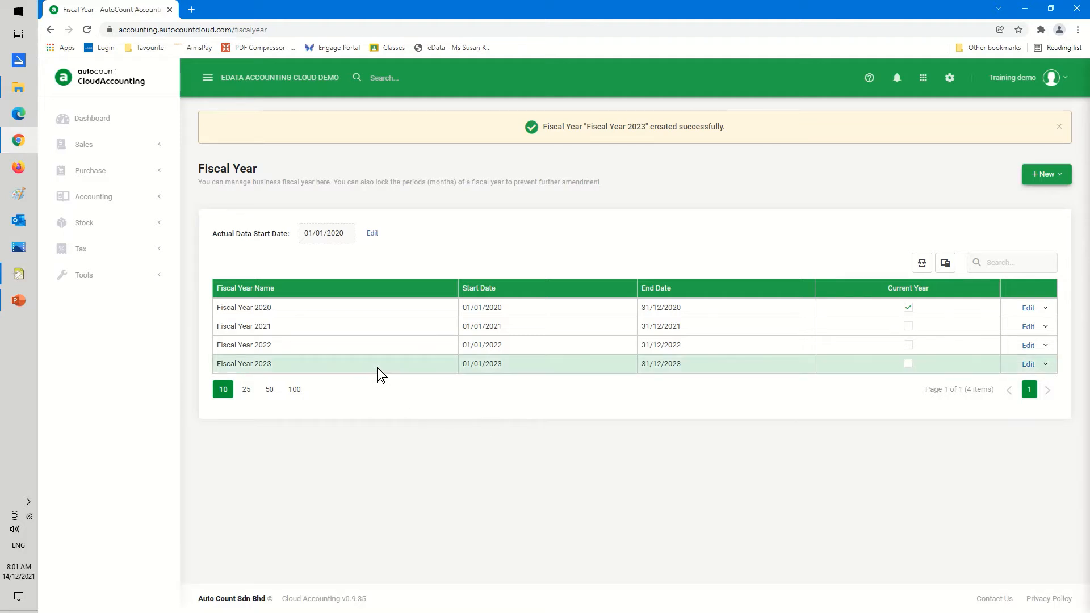
Delete Fiscal Year 2023 from the fiscal year list
left_click(1046, 364)
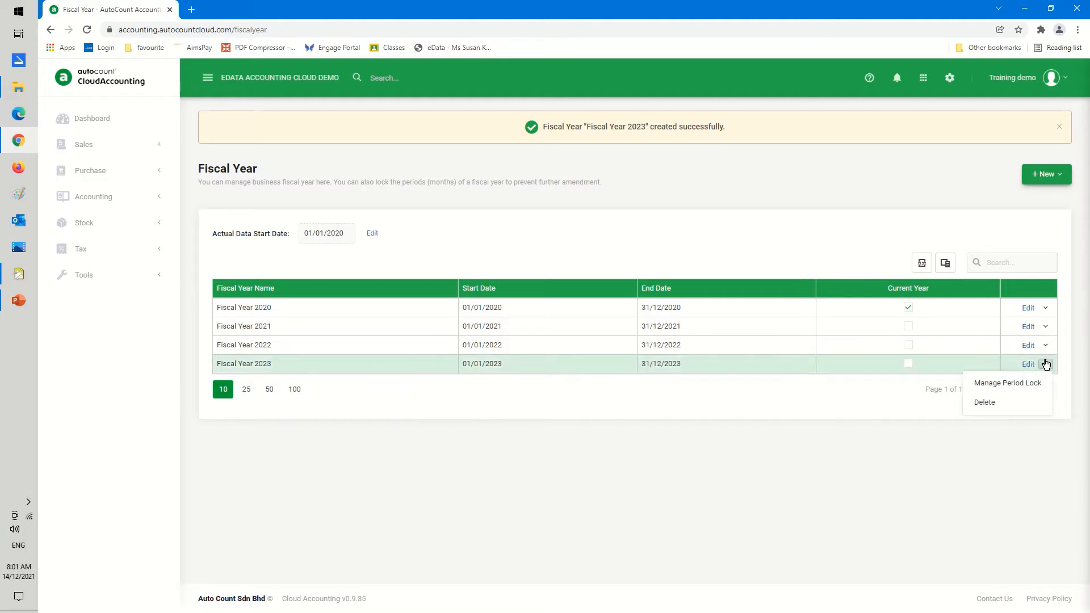
left_click(985, 402)
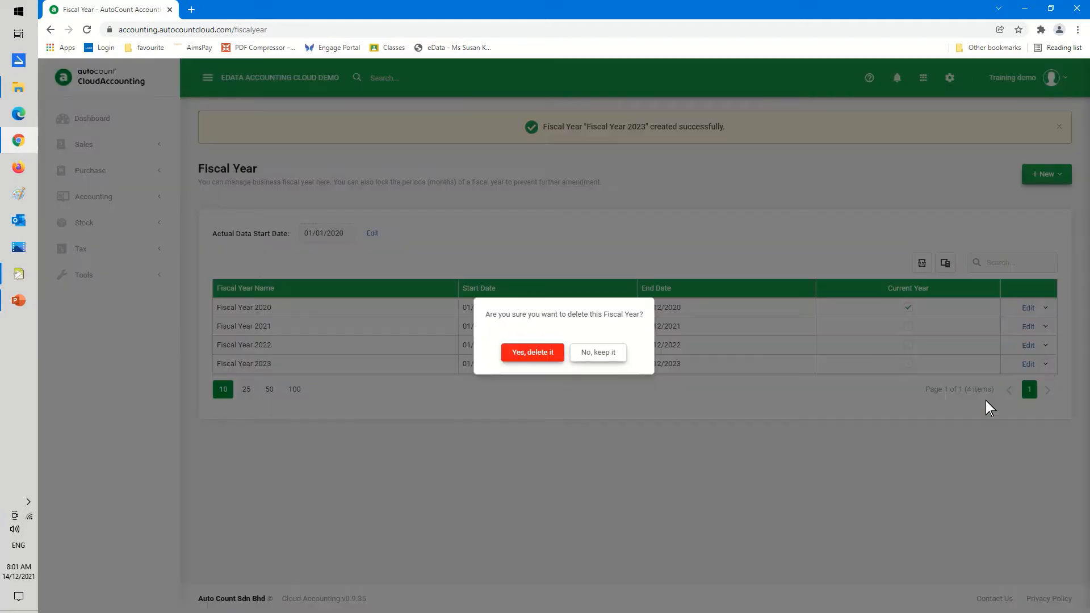
left_click(540, 353)
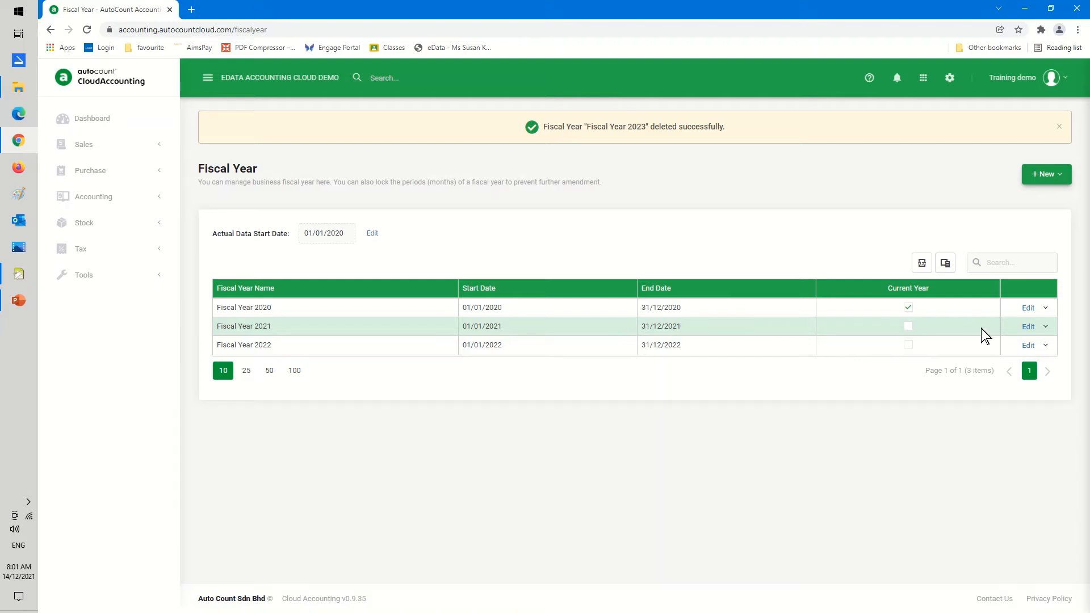
Check the details of Fiscal Year 2021 without editing them, and lock all of its monthly periods
left_click(1025, 326)
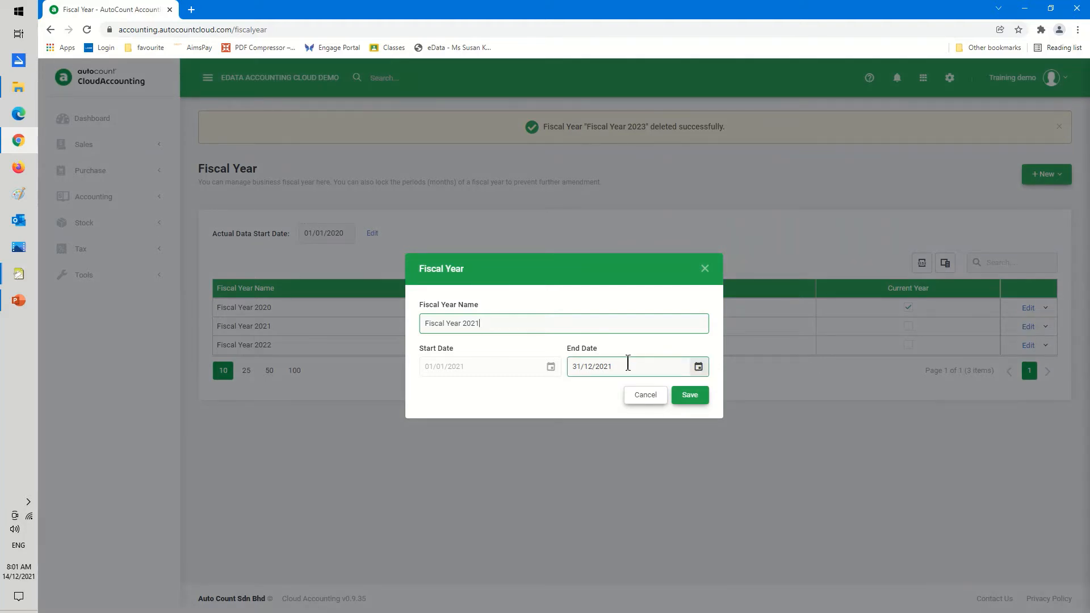
left_click(639, 395)
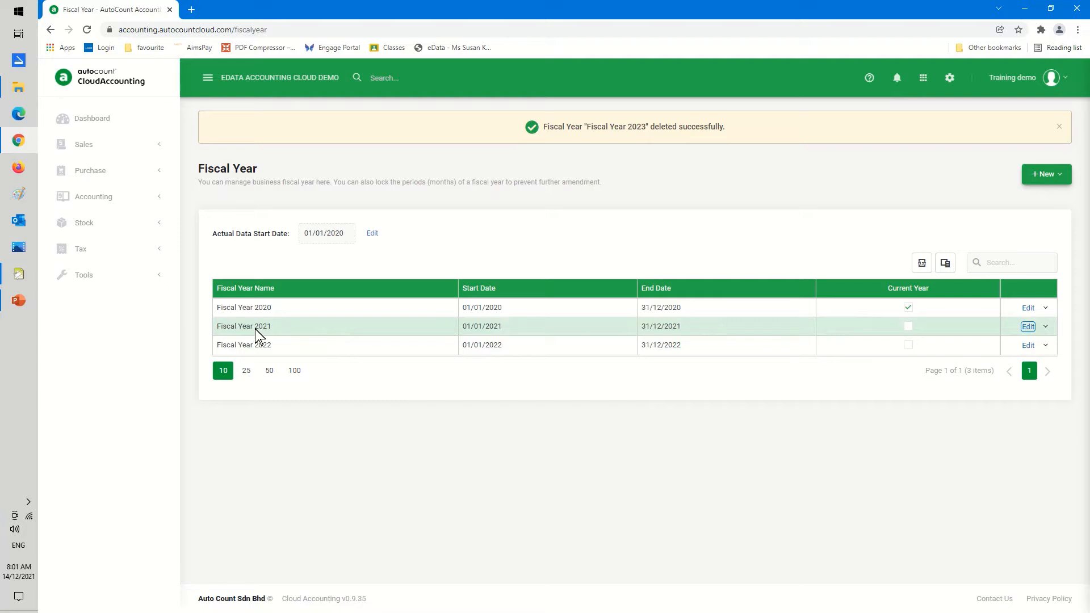
left_click(1046, 333)
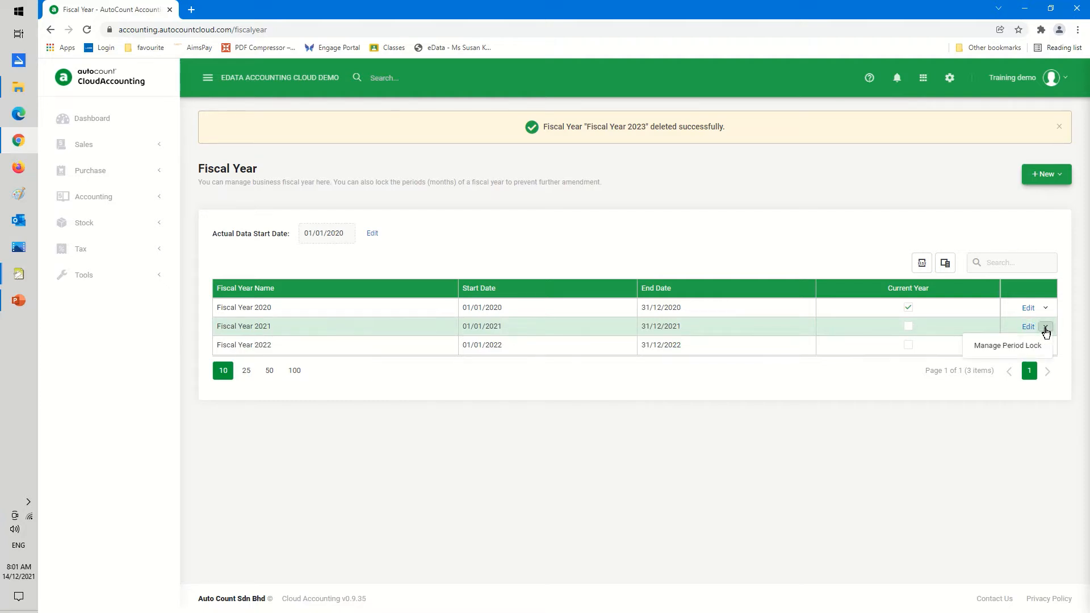
left_click(988, 348)
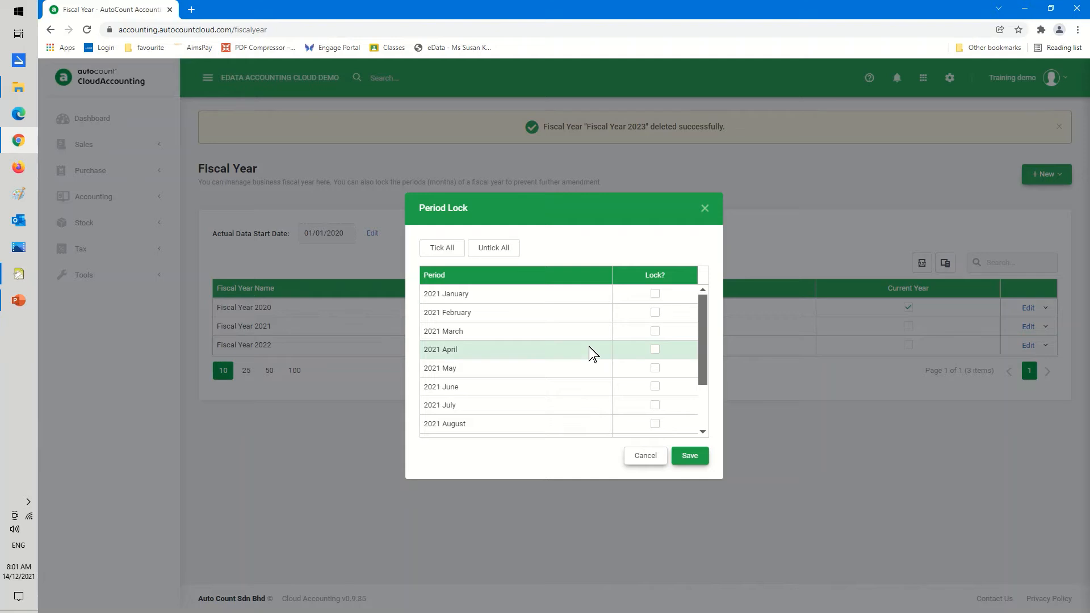
left_click(446, 252)
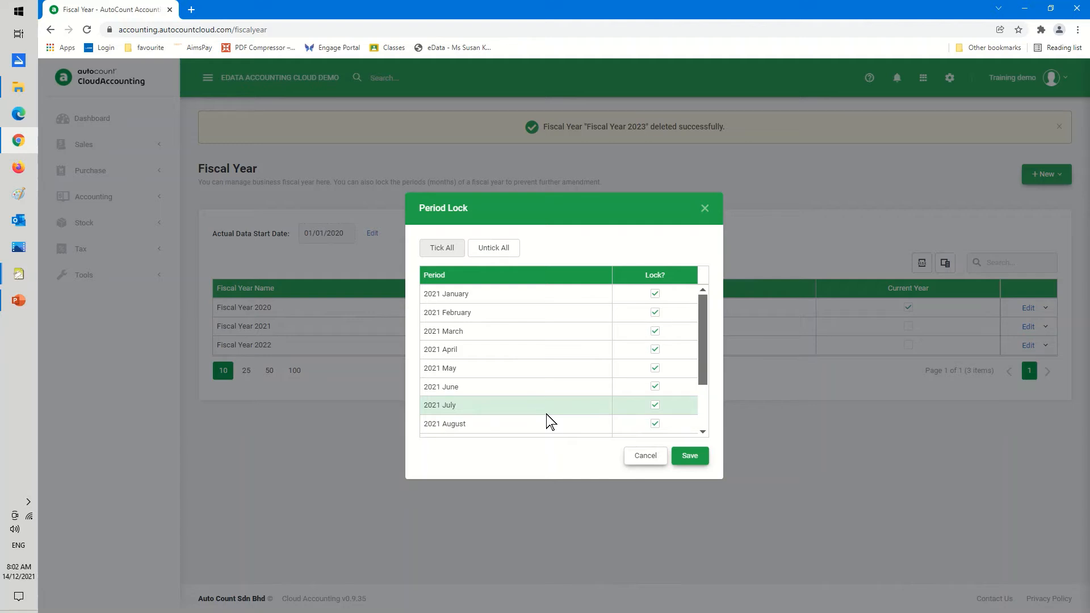
left_click(690, 456)
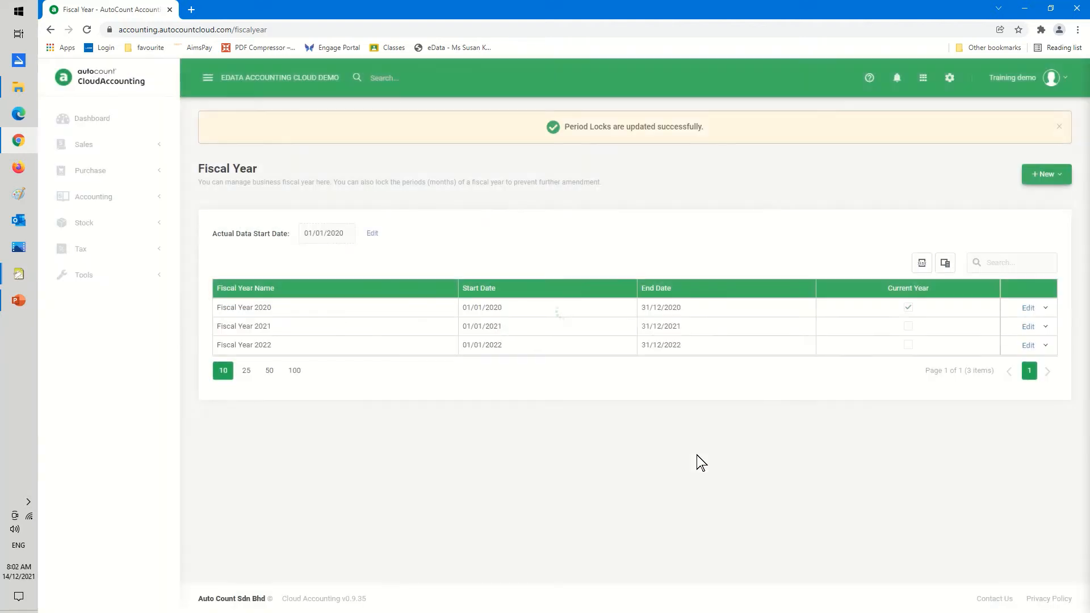
Start a new sales invoice for the customer AA COMPANY SDN BHD
left_click(91, 147)
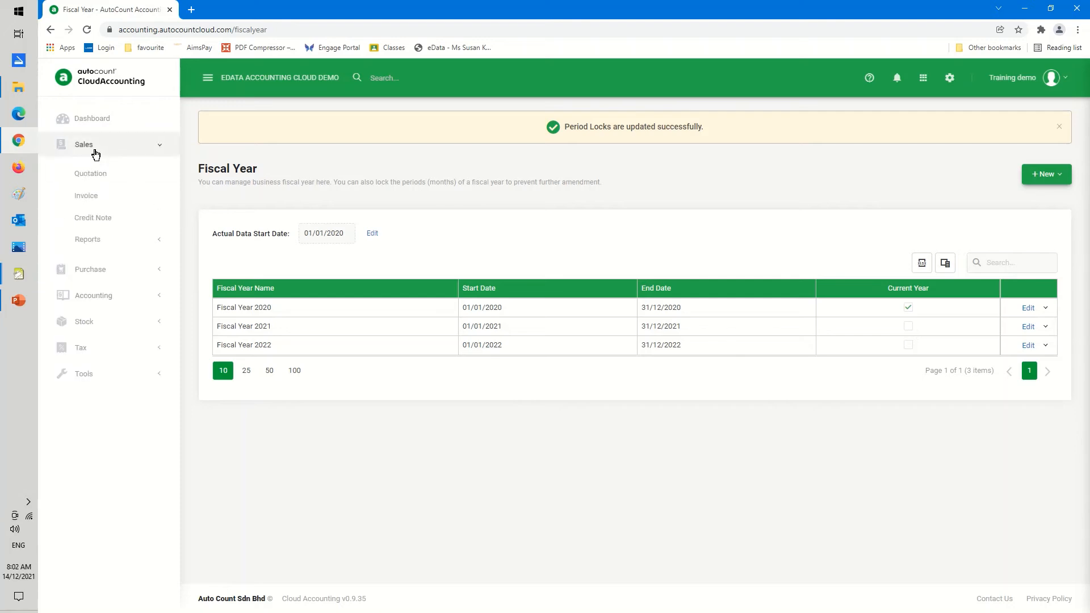
left_click(86, 196)
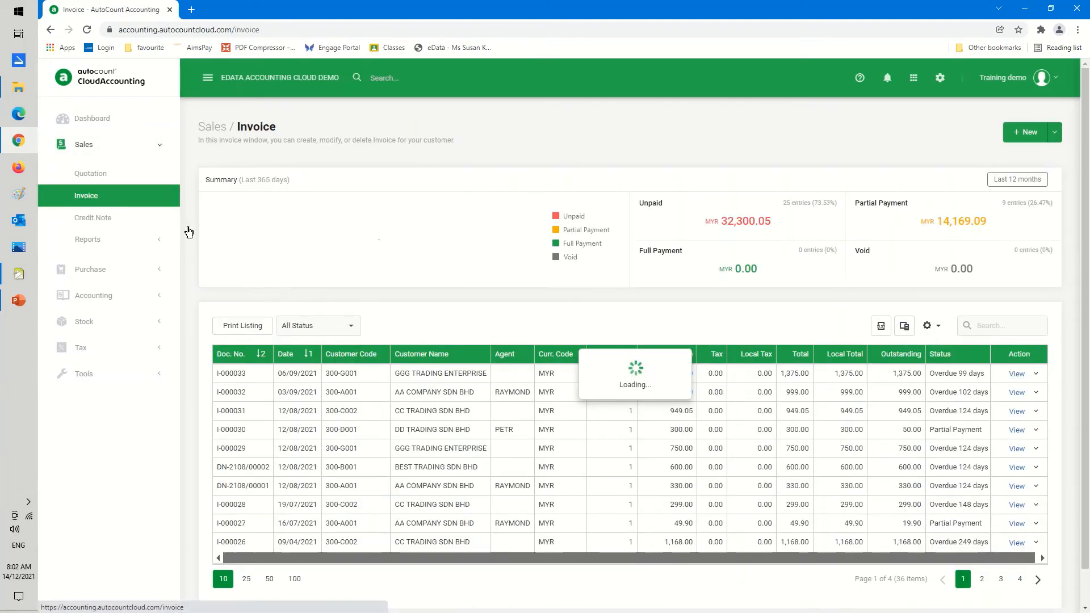
left_click(1030, 132)
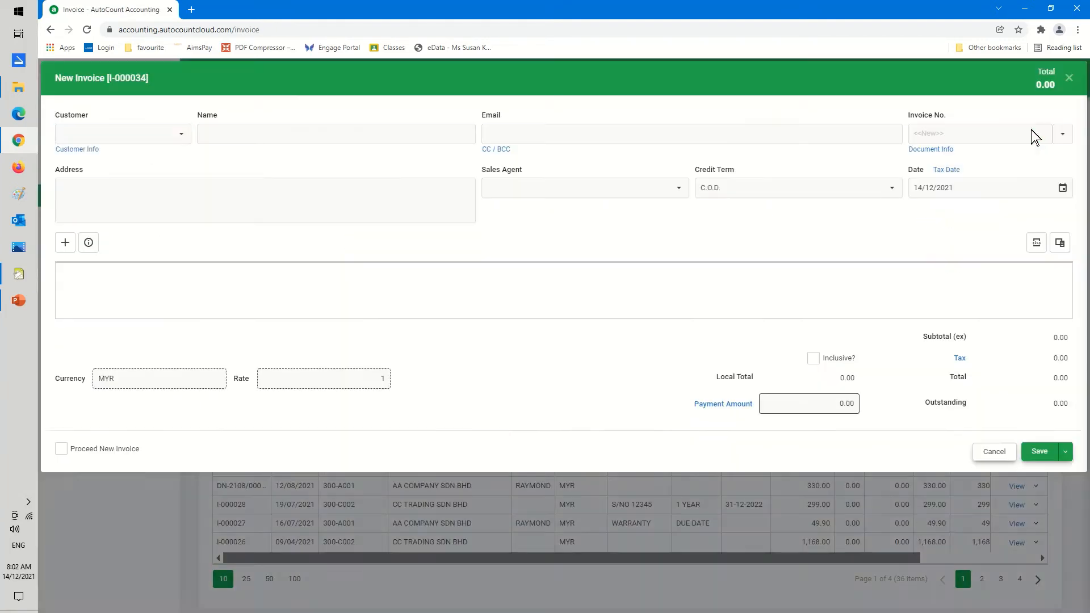
left_click(179, 135)
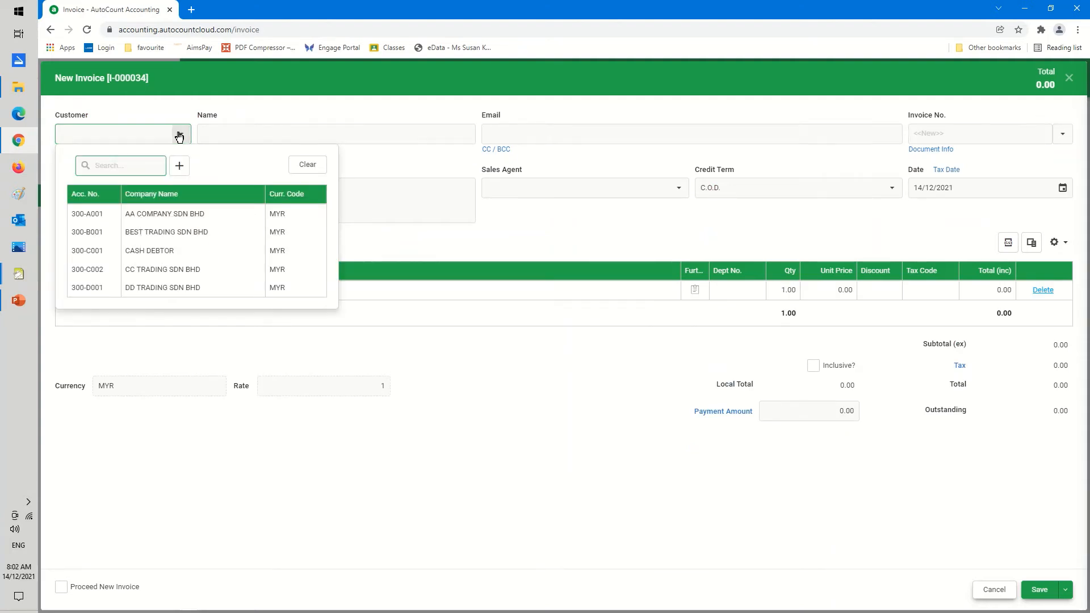
left_click(170, 213)
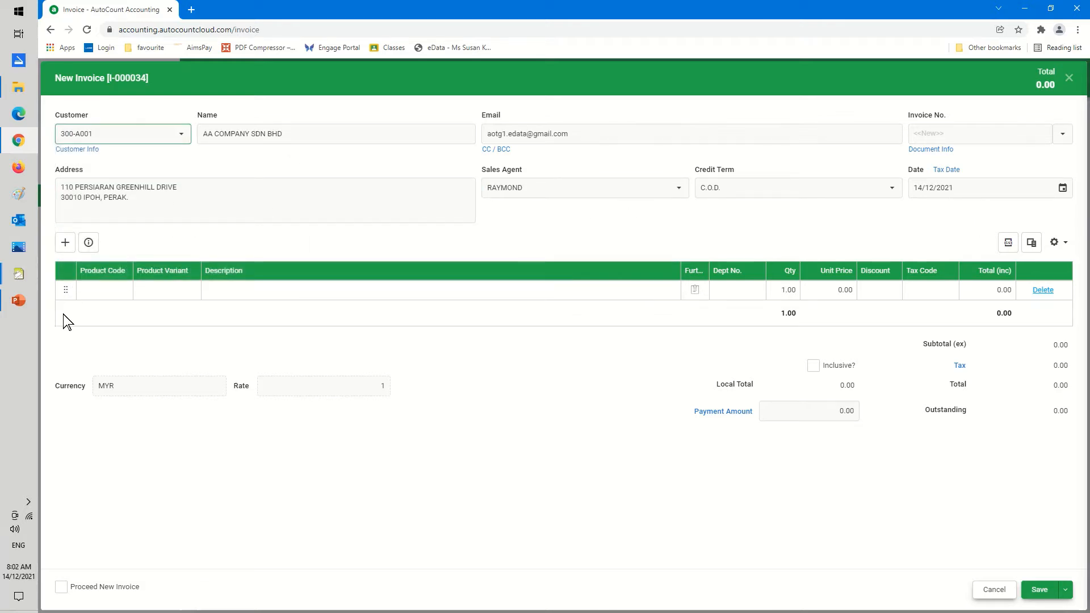
Add product 1002, CANON DESKJET PRINTER MODEL 5510, to the invoice and try to save it dated 14/12/2021
left_click(103, 289)
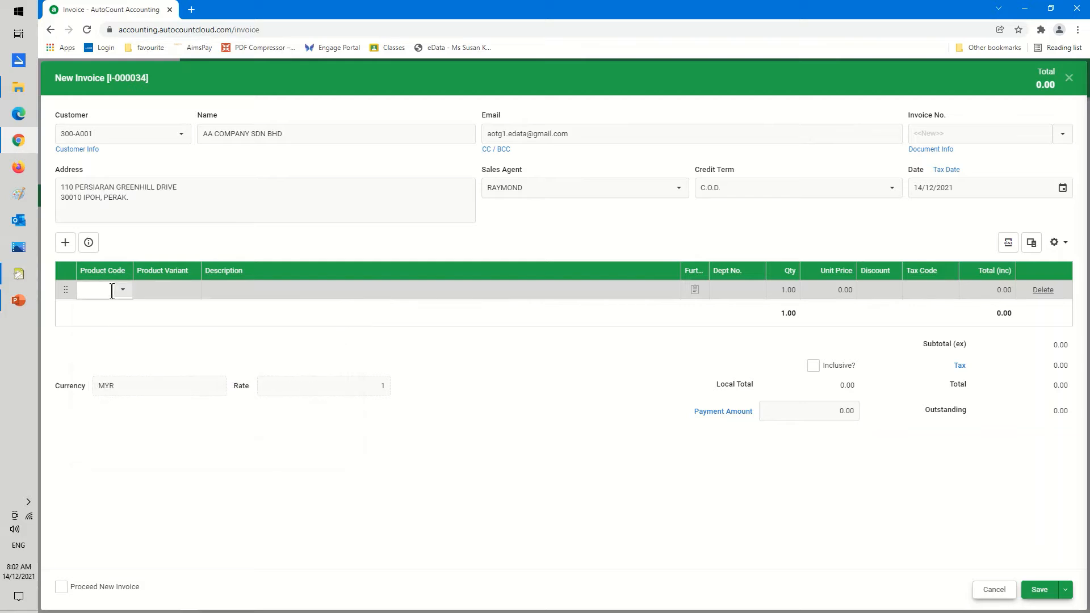
left_click(122, 289)
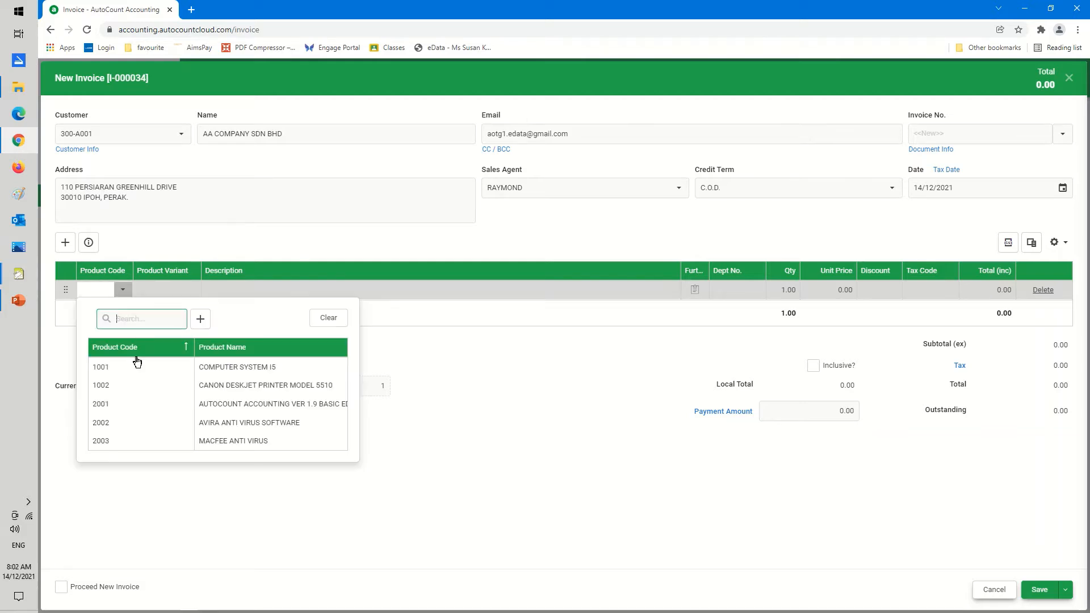
left_click(265, 385)
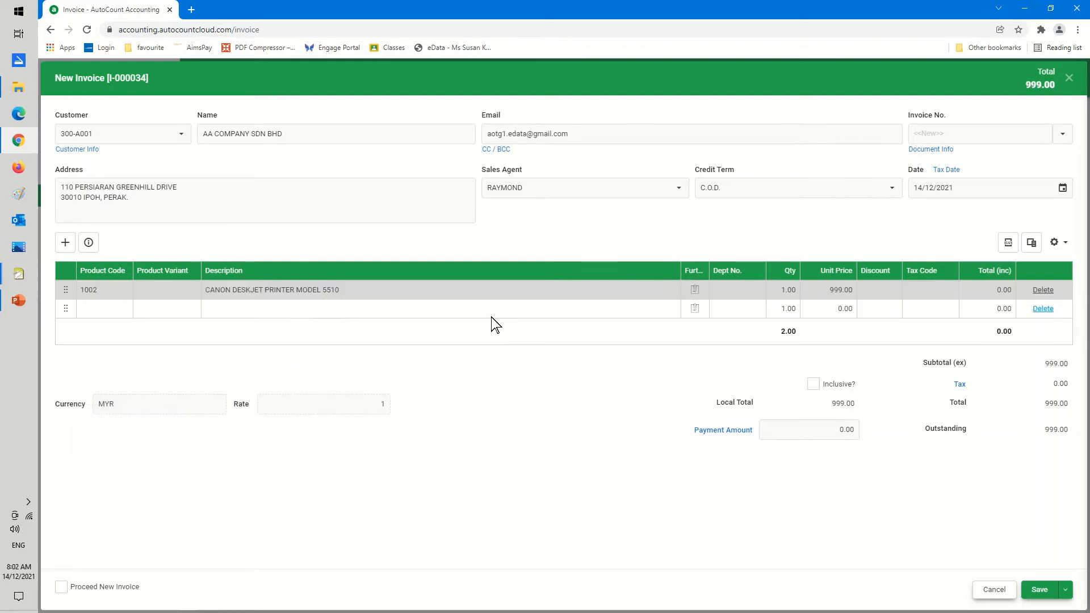
left_click(1040, 591)
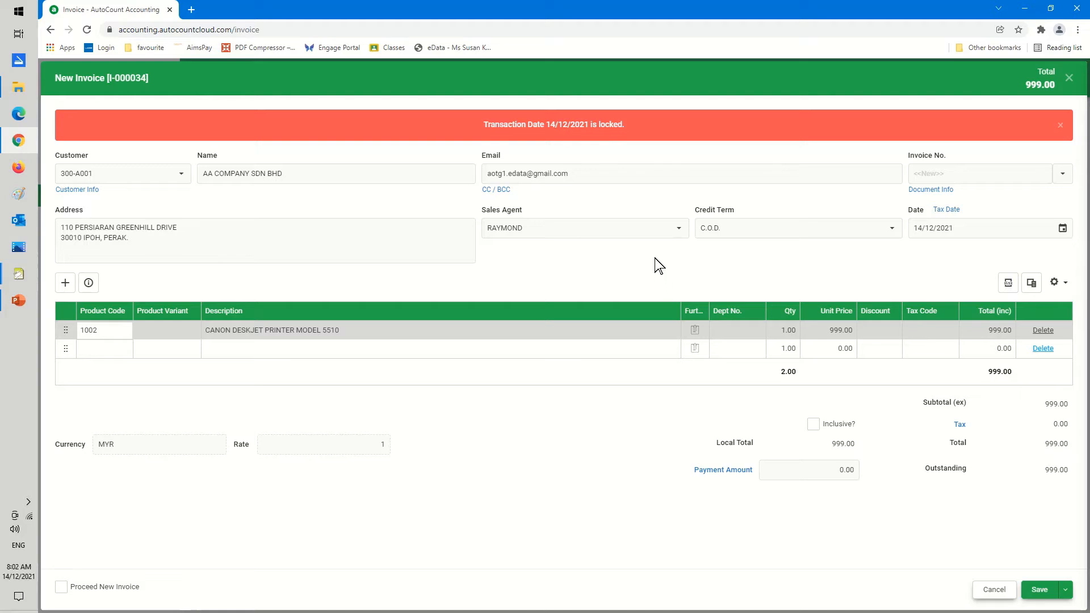
Check the invoice date and discard the unsaved invoice
left_click(943, 230)
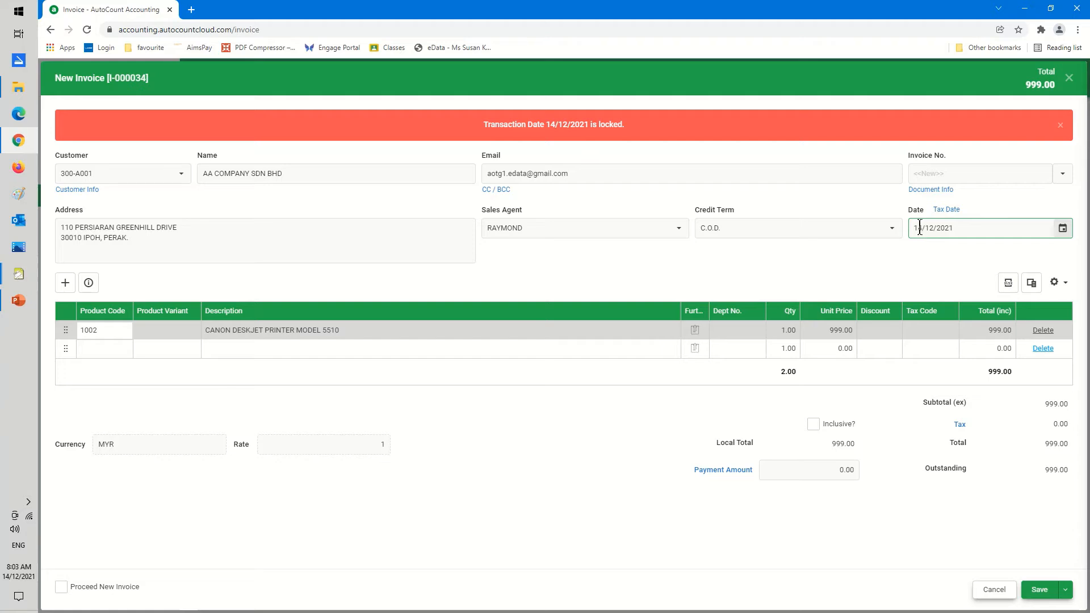
left_click(986, 594)
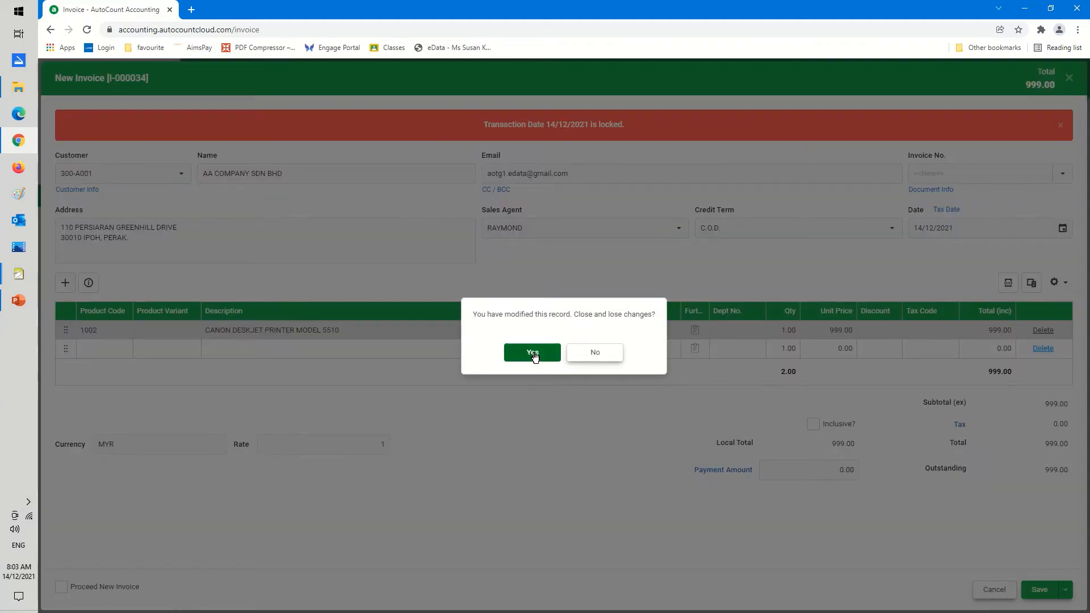
left_click(532, 353)
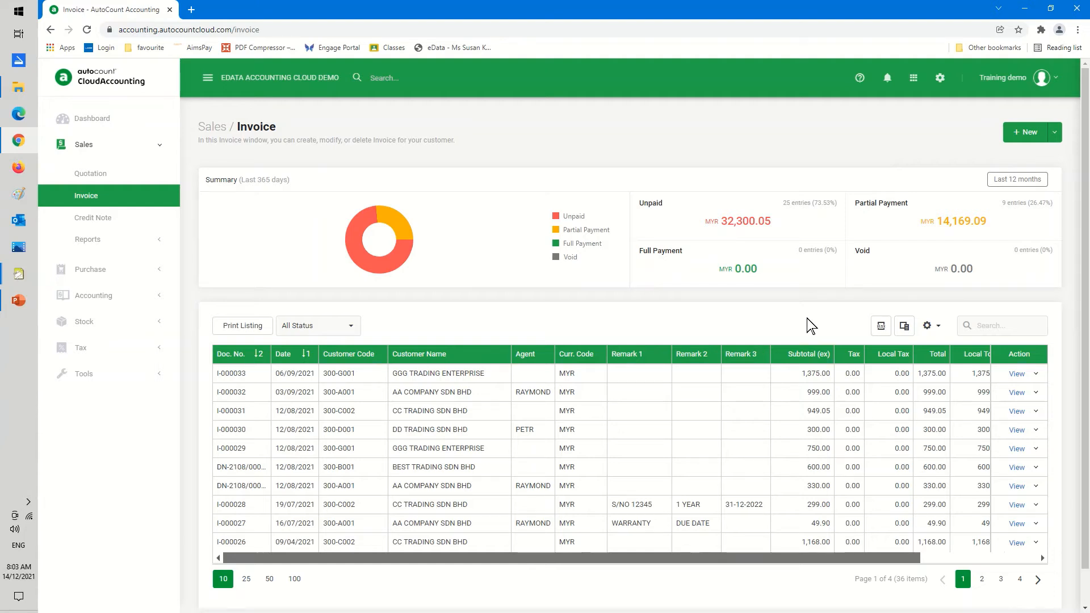
Unlock only the 2021 December period in the period lock of Fiscal Year 2021 and save
left_click(938, 80)
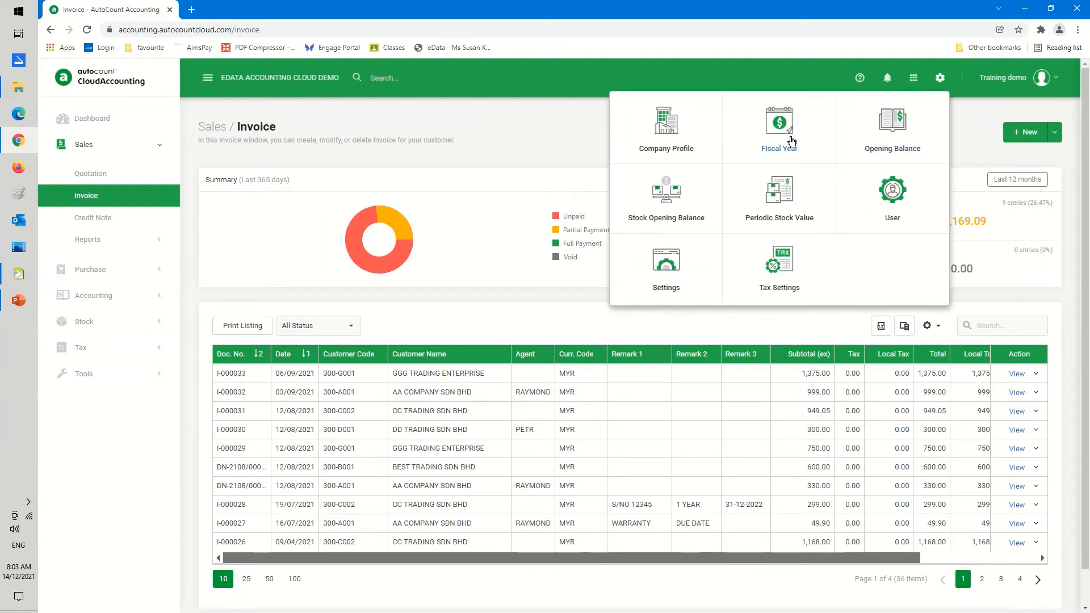
left_click(769, 135)
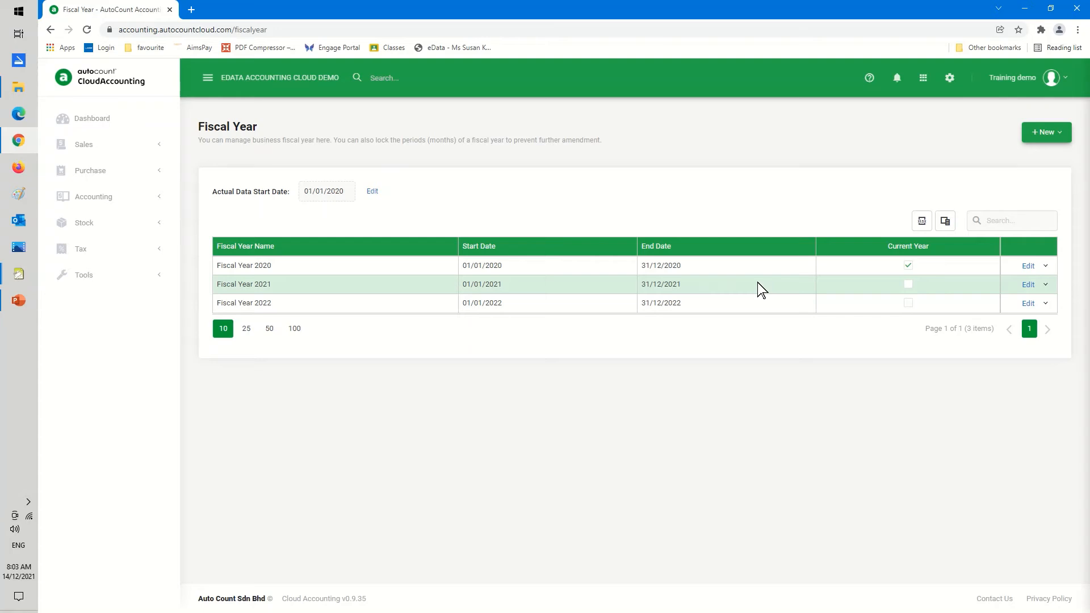
left_click(1045, 289)
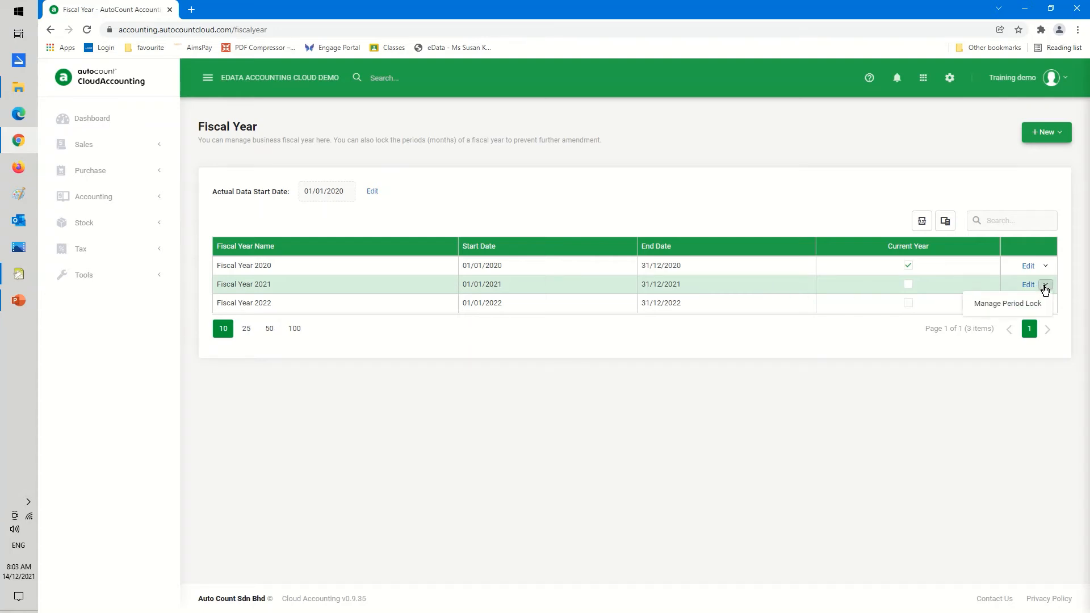
left_click(1017, 301)
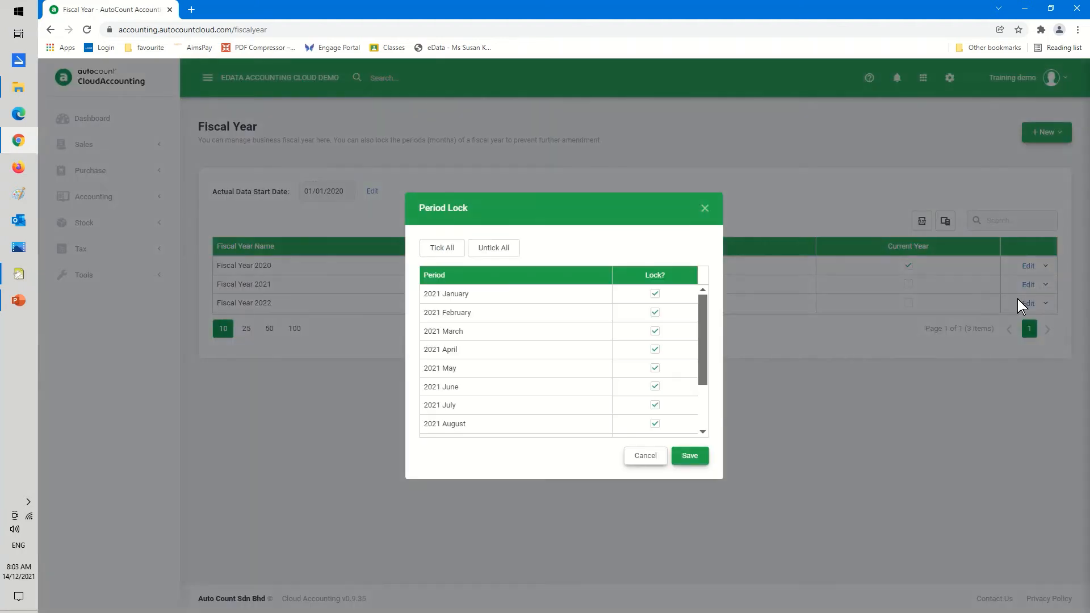
left_click_drag(699, 342, 693, 426)
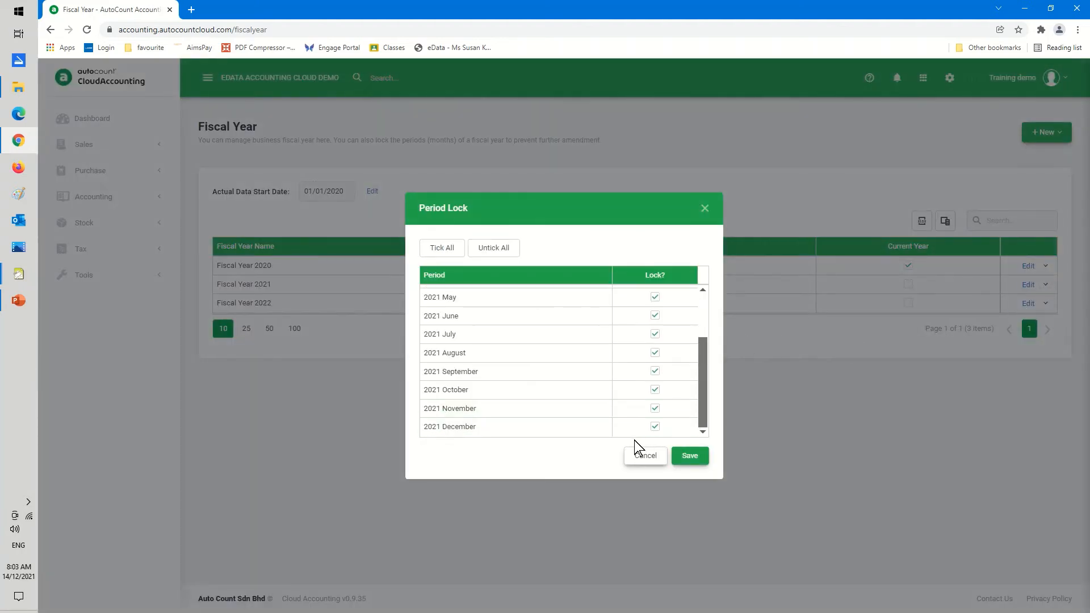
left_click(656, 426)
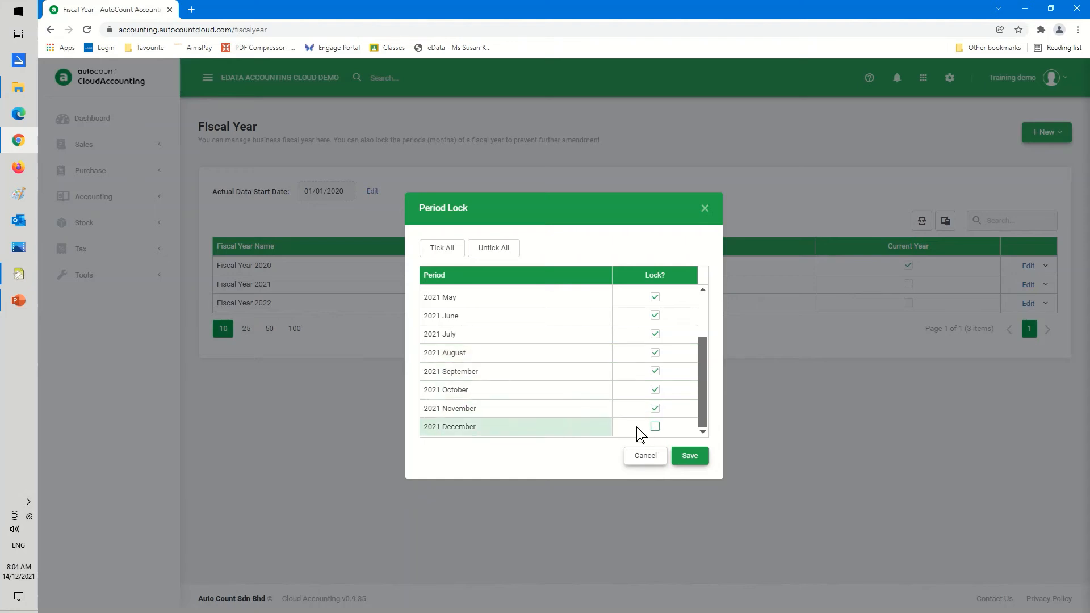
left_click(690, 456)
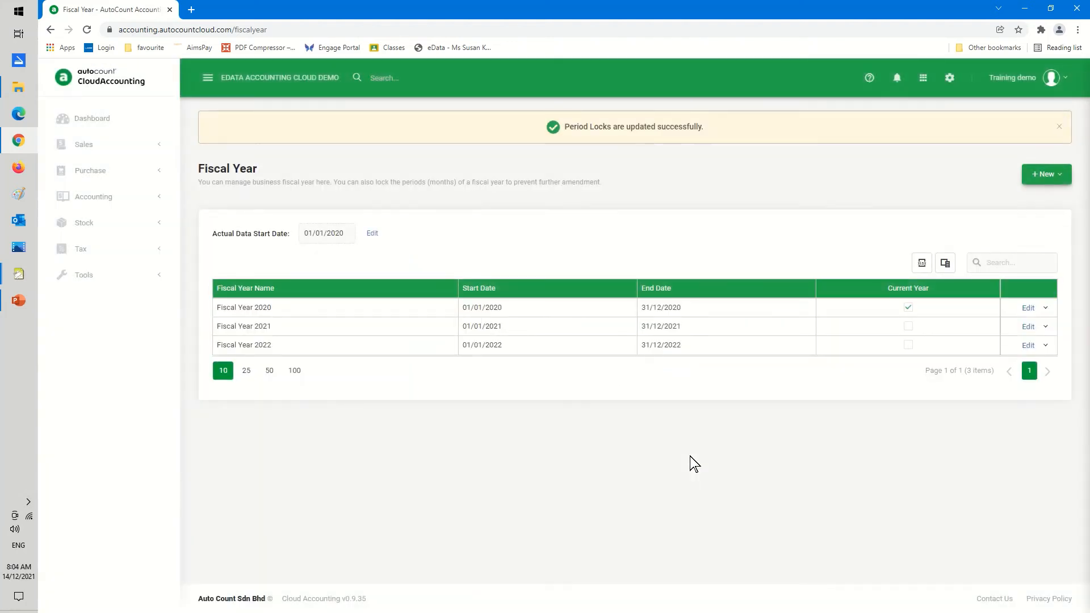
Create a new sales invoice for the customer AA COMPANY SDN BHD
left_click(104, 148)
left_click(94, 199)
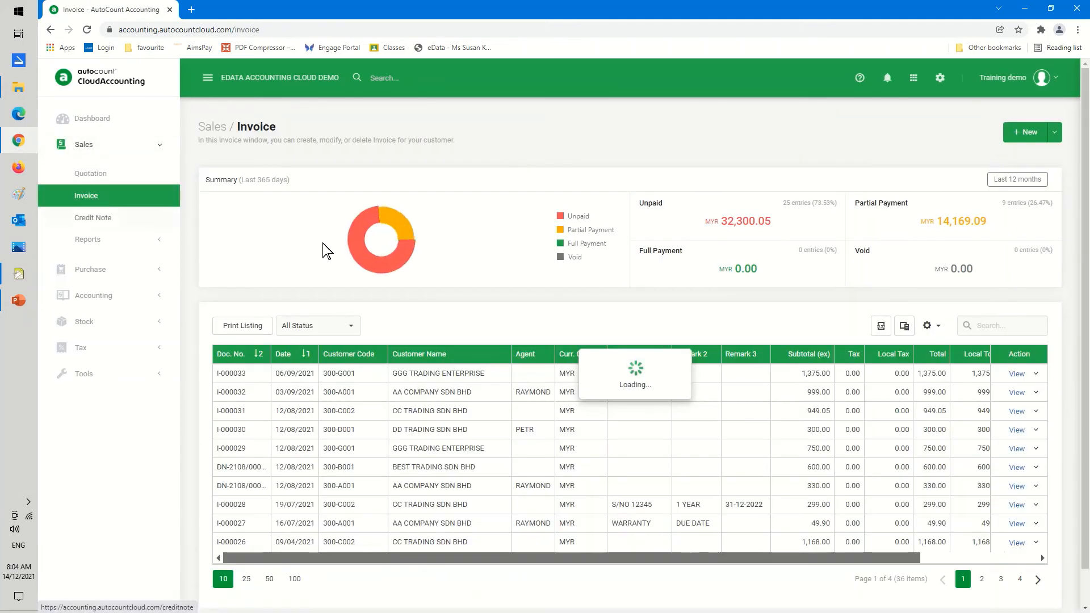
left_click(1021, 134)
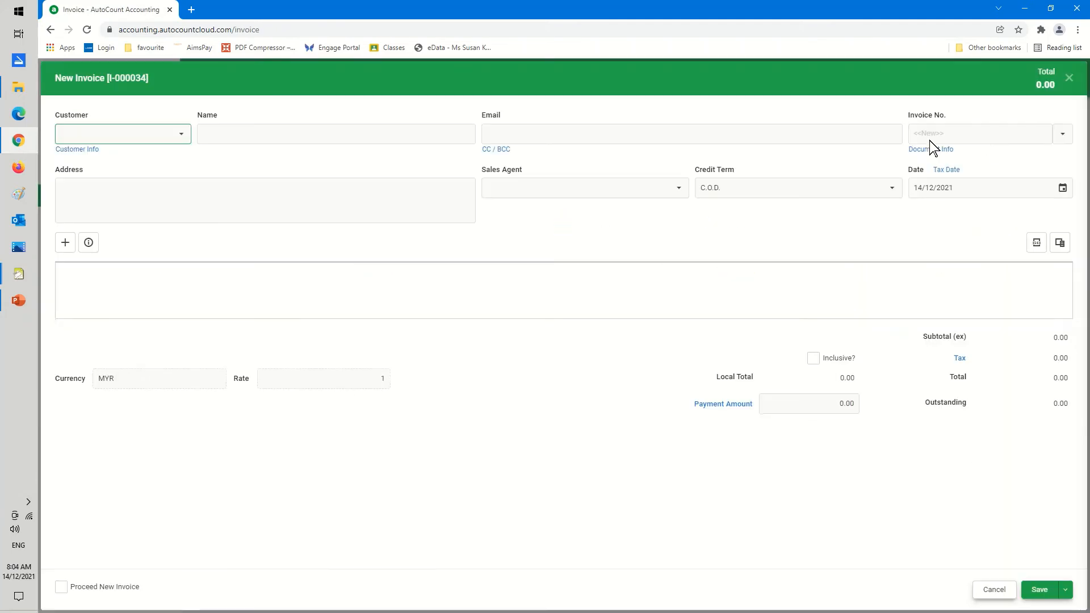
left_click(182, 134)
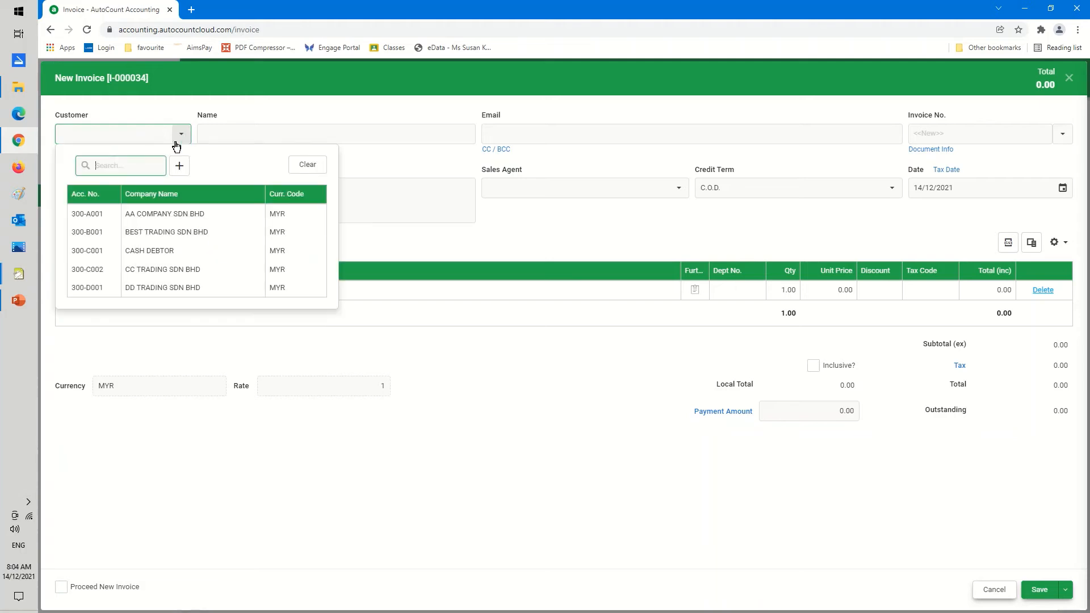
left_click(187, 219)
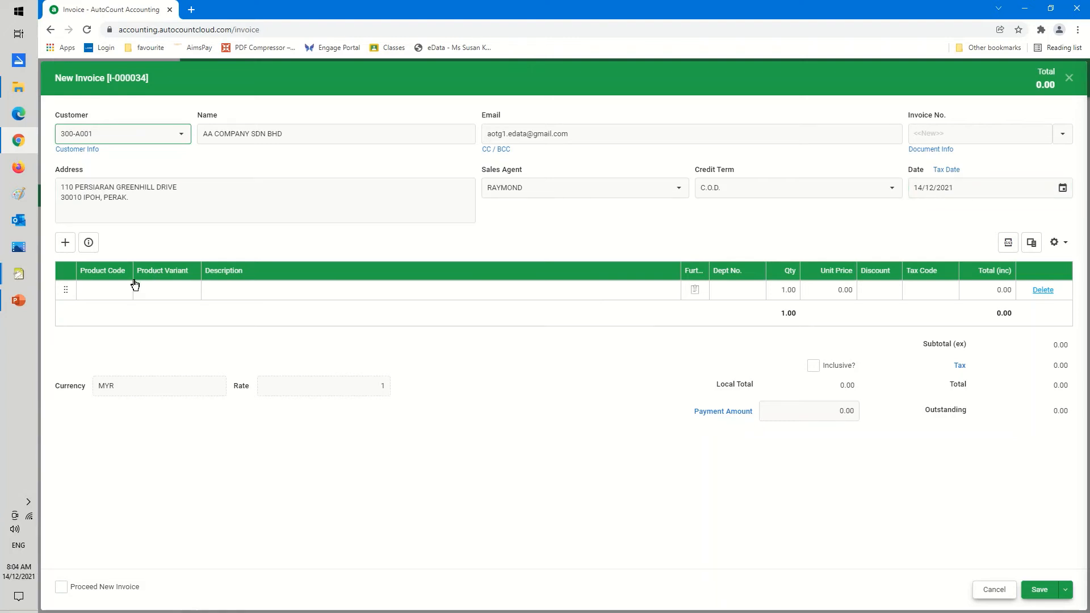
Add product 1002, CANON DESKJET PRINTER MODEL 5510, to the invoice and save it dated 14/12/2021
left_click(121, 299)
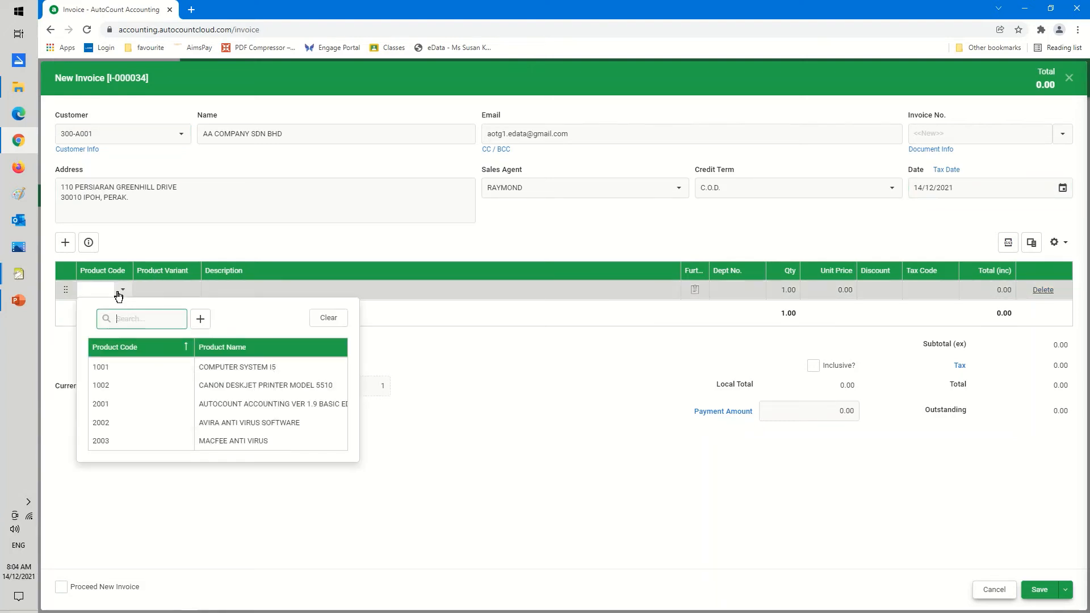
left_click(252, 392)
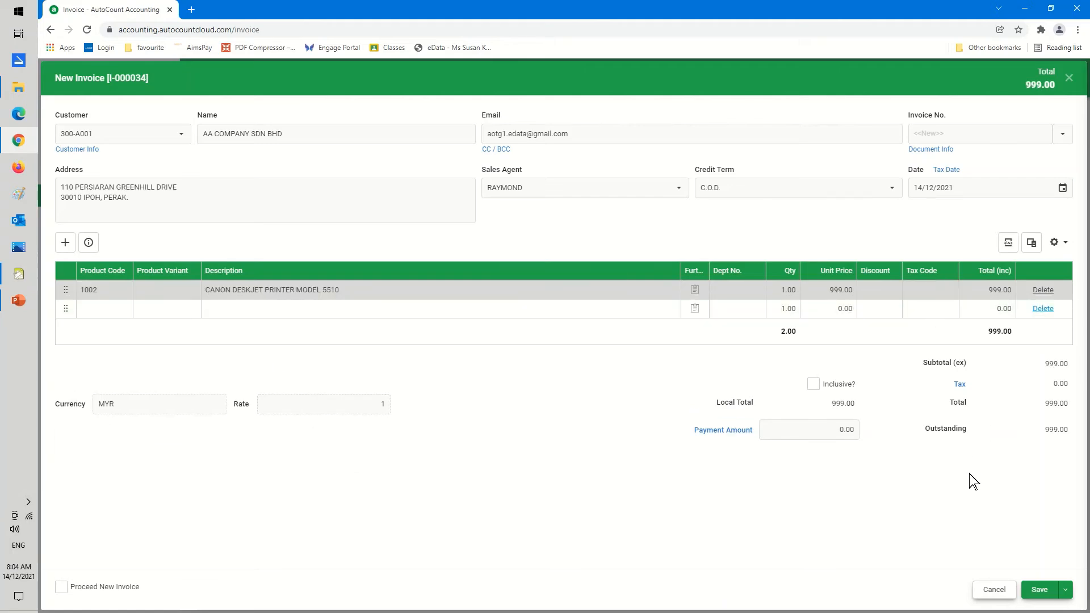
left_click(1030, 590)
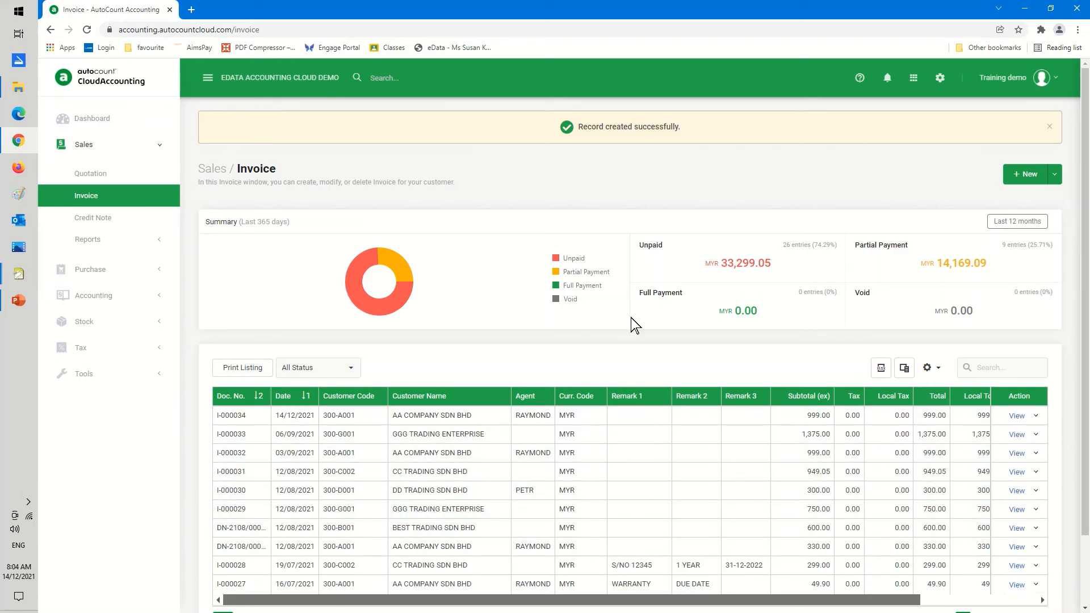
Lock the 2021 December period in the period lock of Fiscal Year 2021 and save
left_click(940, 80)
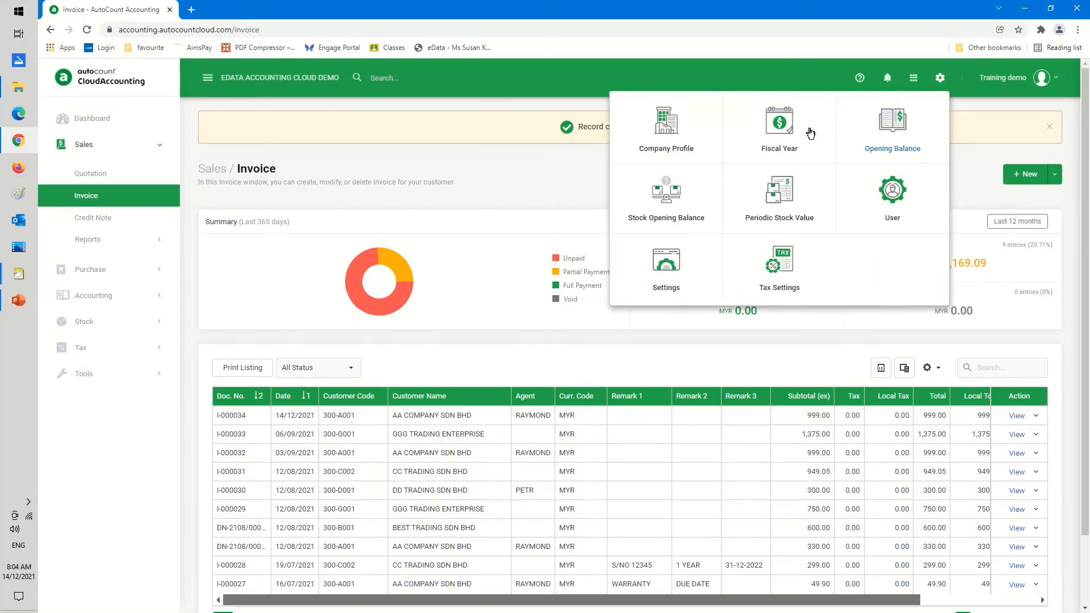
left_click(771, 135)
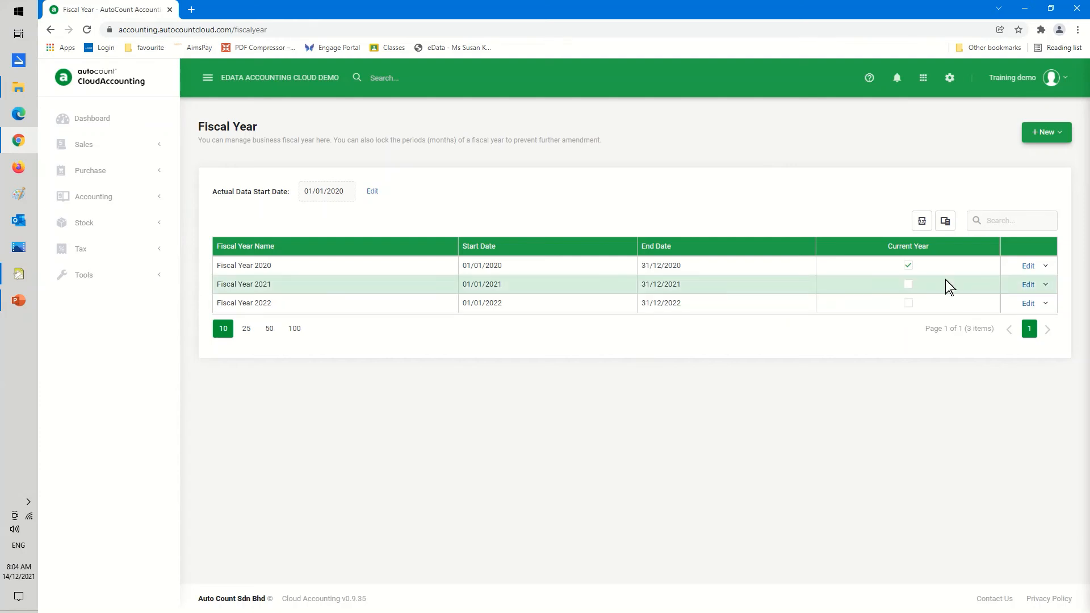
left_click(1046, 286)
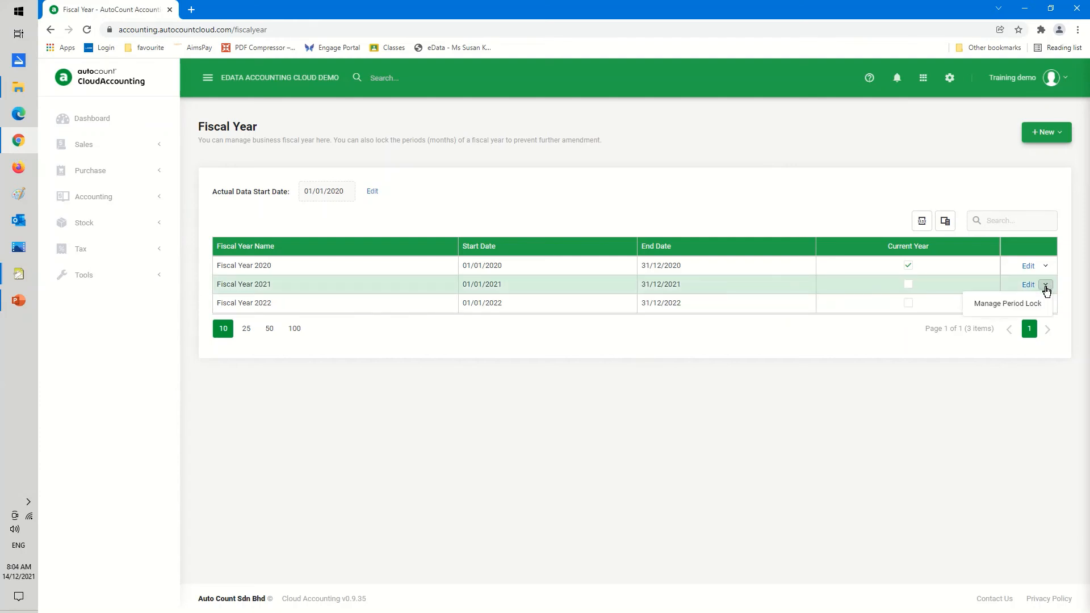
left_click(1024, 302)
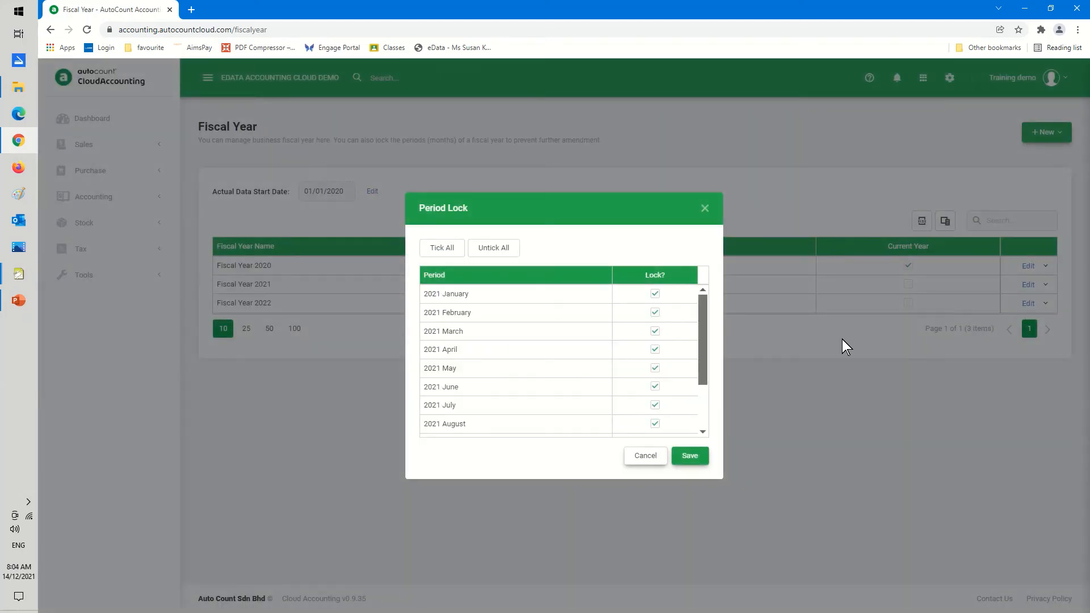
left_click_drag(704, 339, 696, 411)
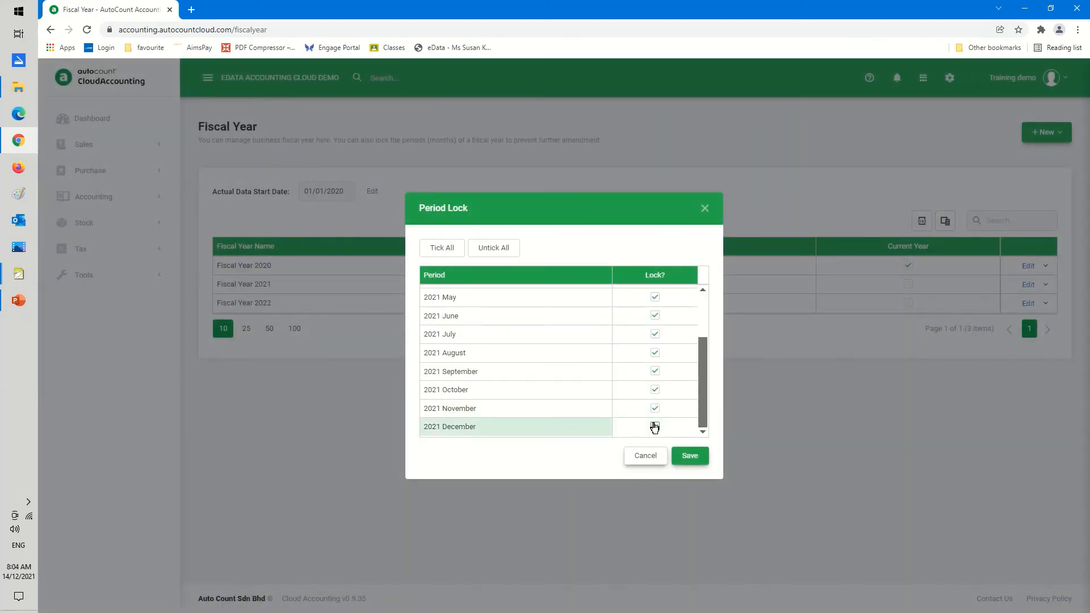
left_click(690, 456)
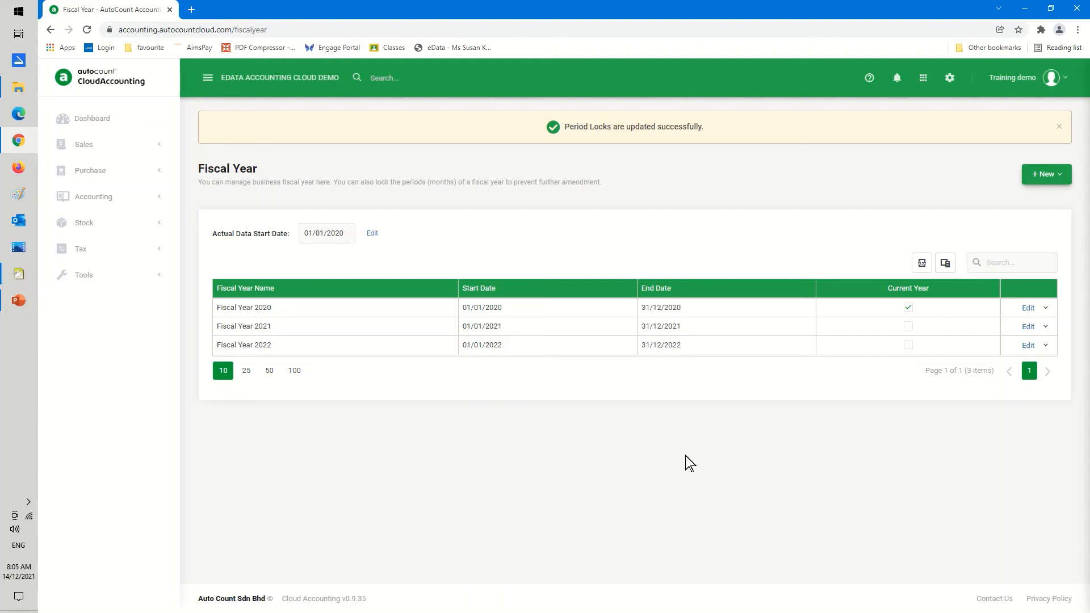
In the lock settings of the Opening Balance page, switch Lock Opening Balance on and back off, and save it unlocked
left_click(949, 79)
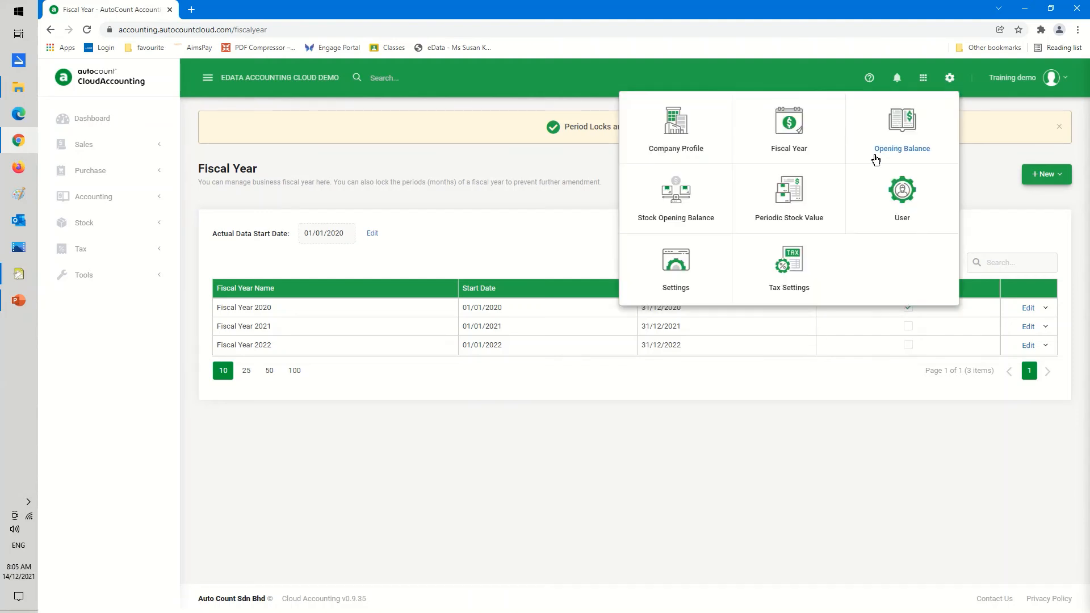
left_click(903, 121)
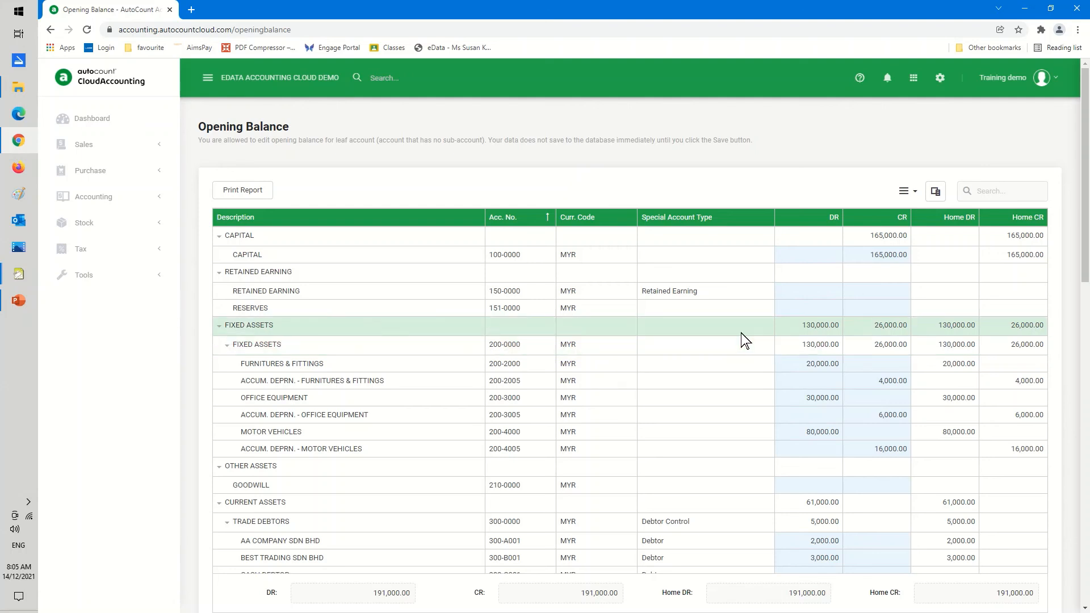
left_click(915, 193)
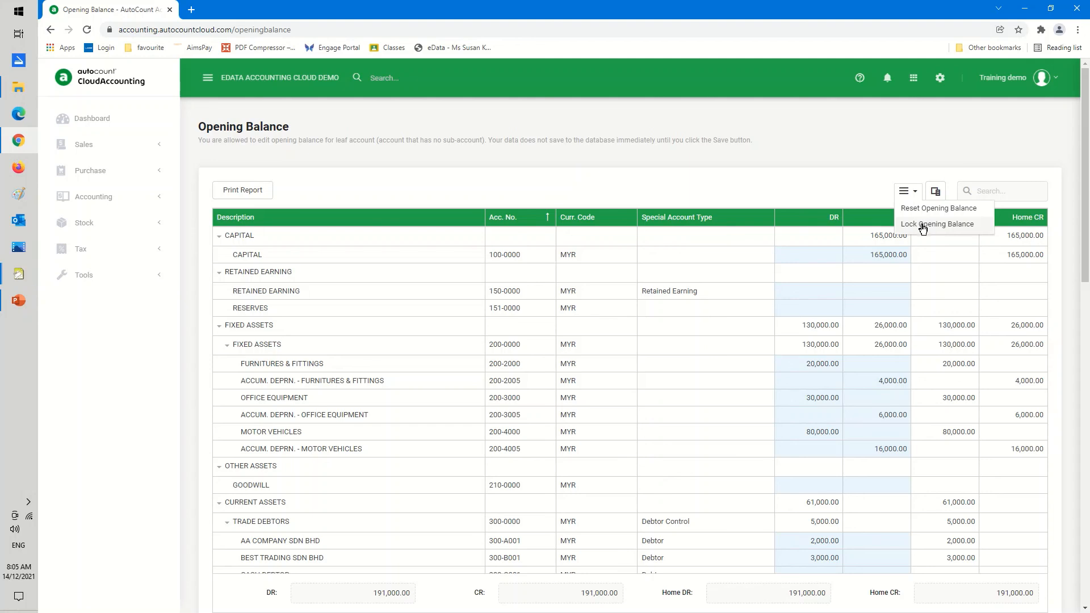
left_click(922, 224)
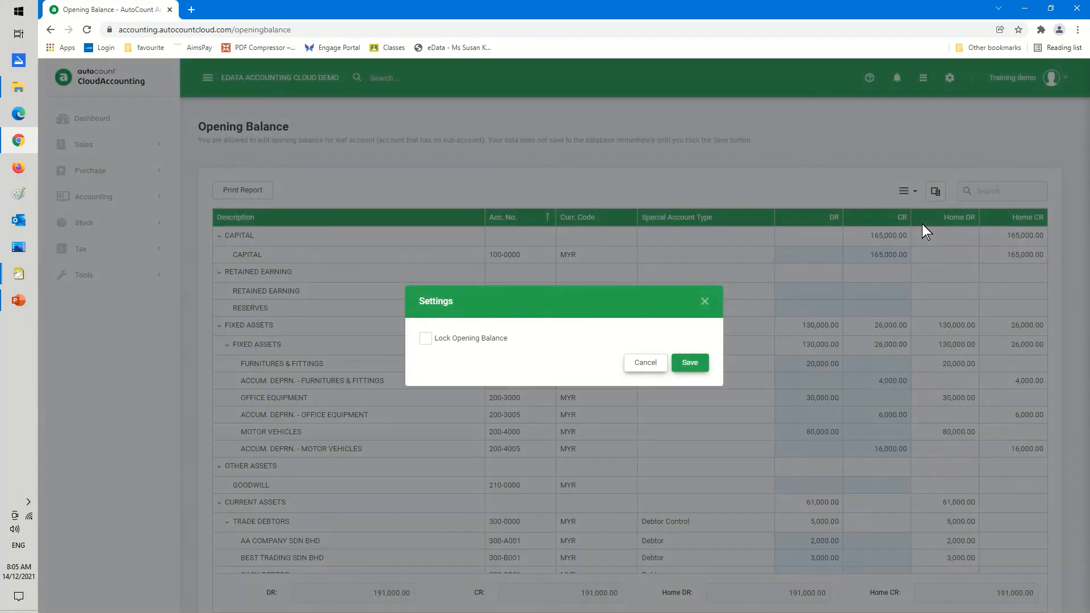
left_click(426, 343)
left_click(464, 340)
left_click(690, 366)
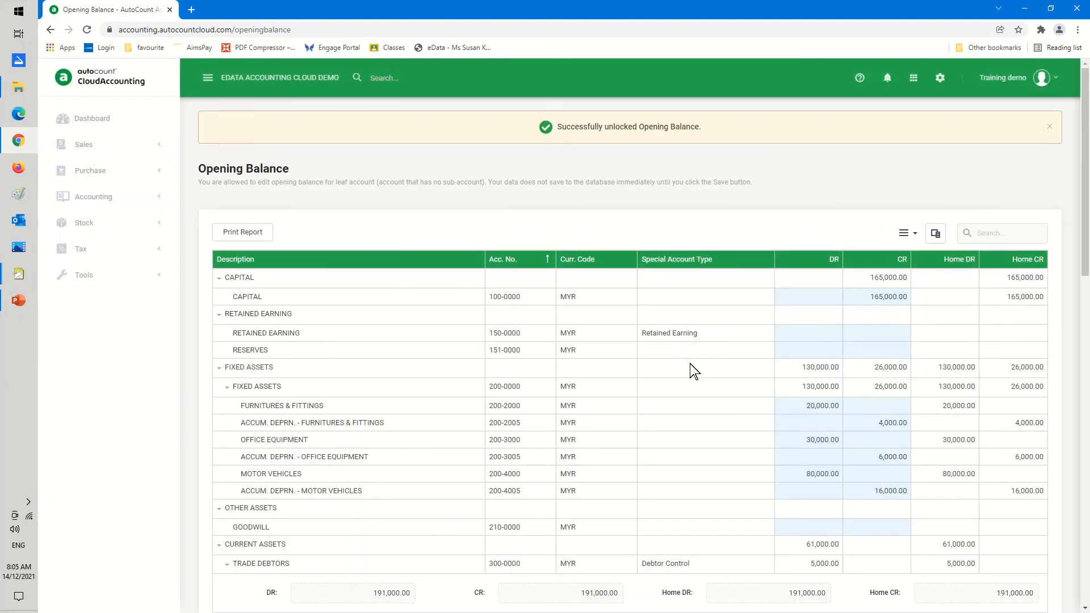